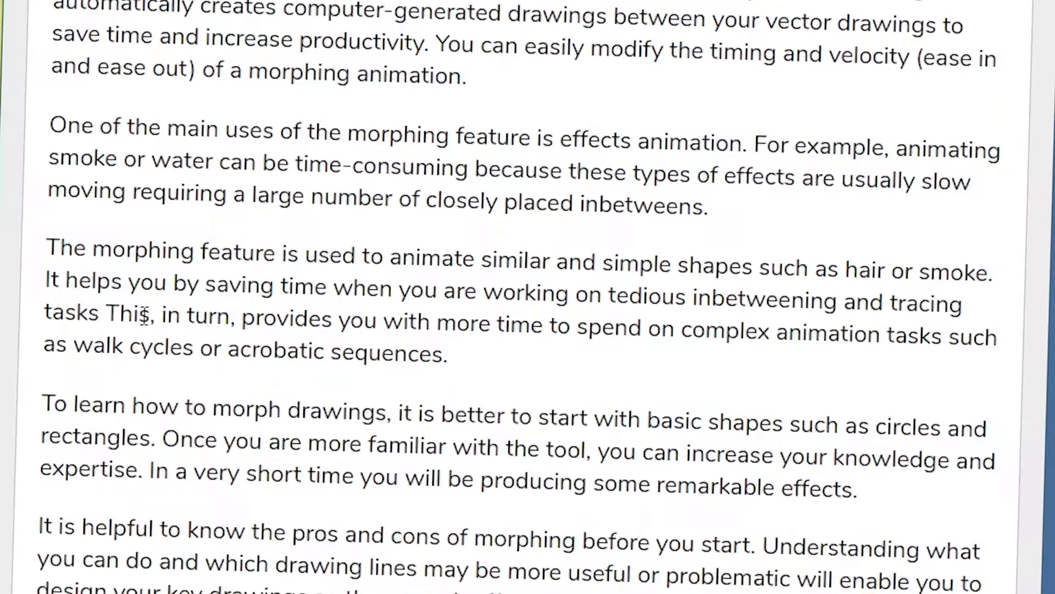
- Highlight 'more time to spend on complex animation' in the help page, then return to Harmony
drag(438, 330, 879, 346)
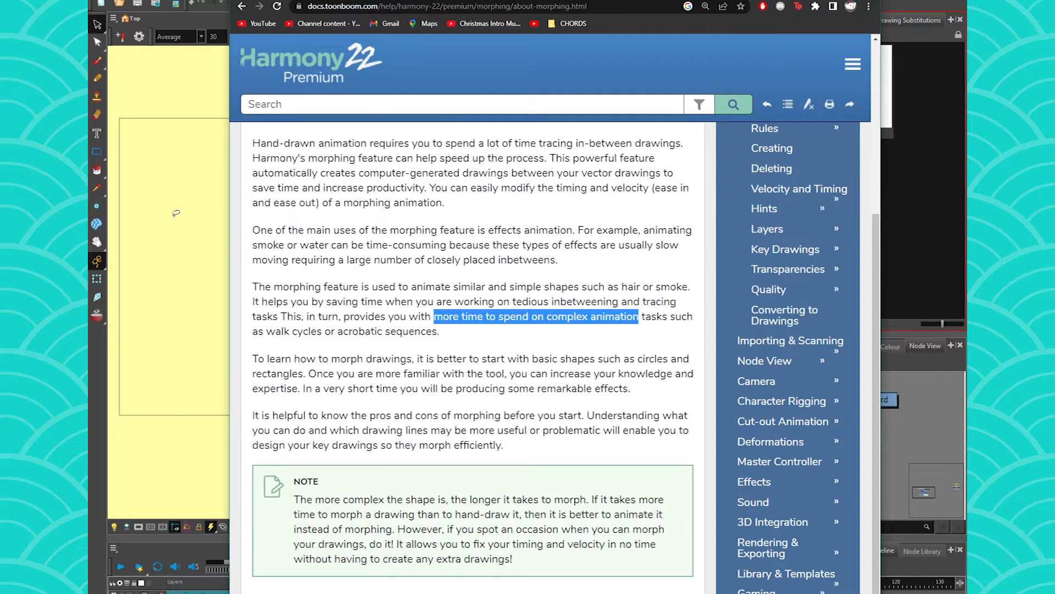
click(178, 209)
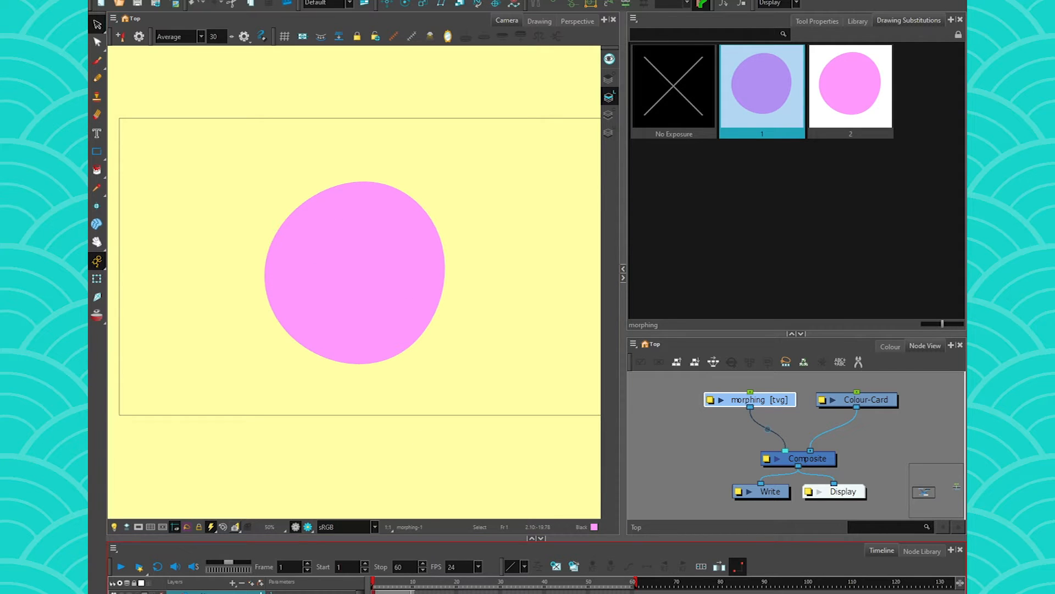
click(413, 592)
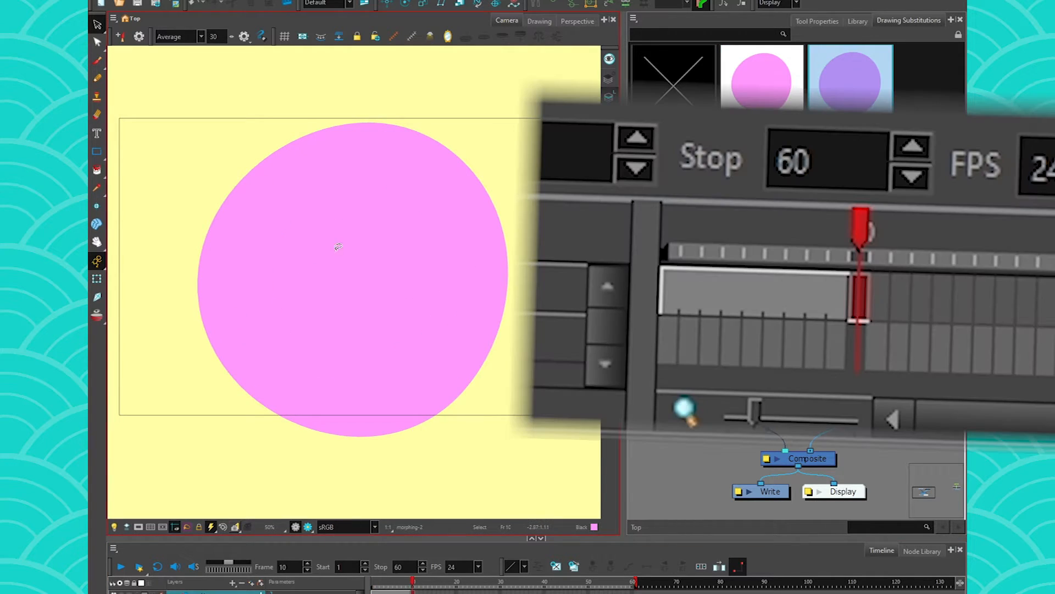
click(374, 591)
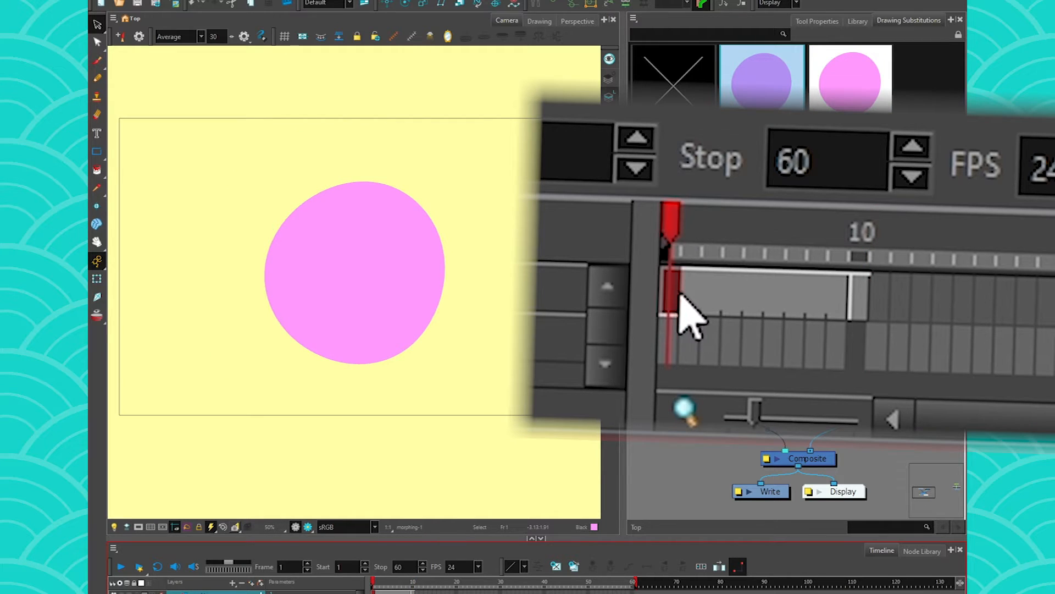
drag(375, 580, 413, 581)
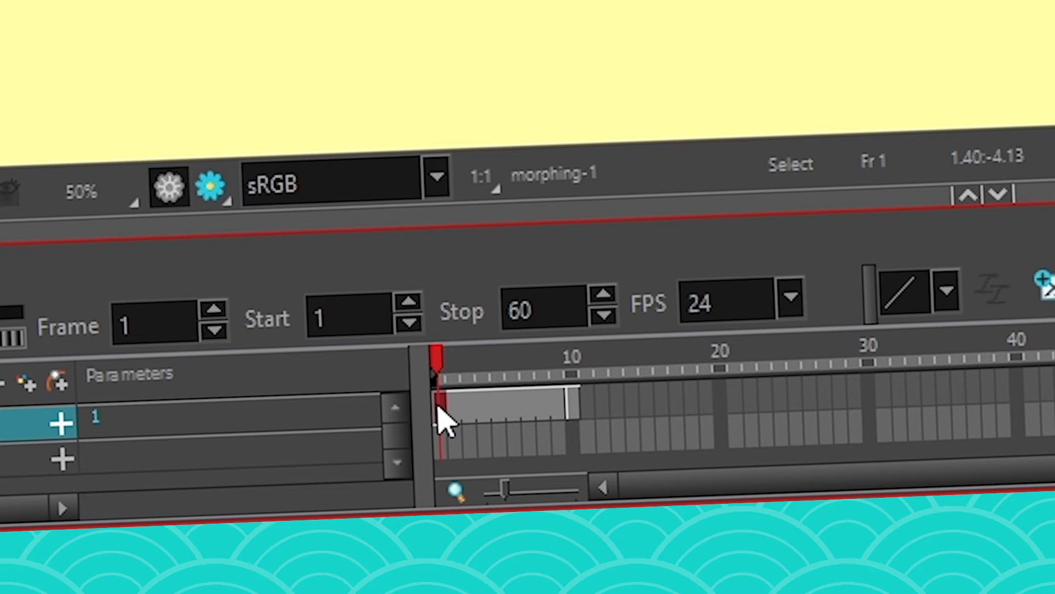
- Create a morph from the small to the large pink circle across frames 1–10 and preview it
right_click(439, 411)
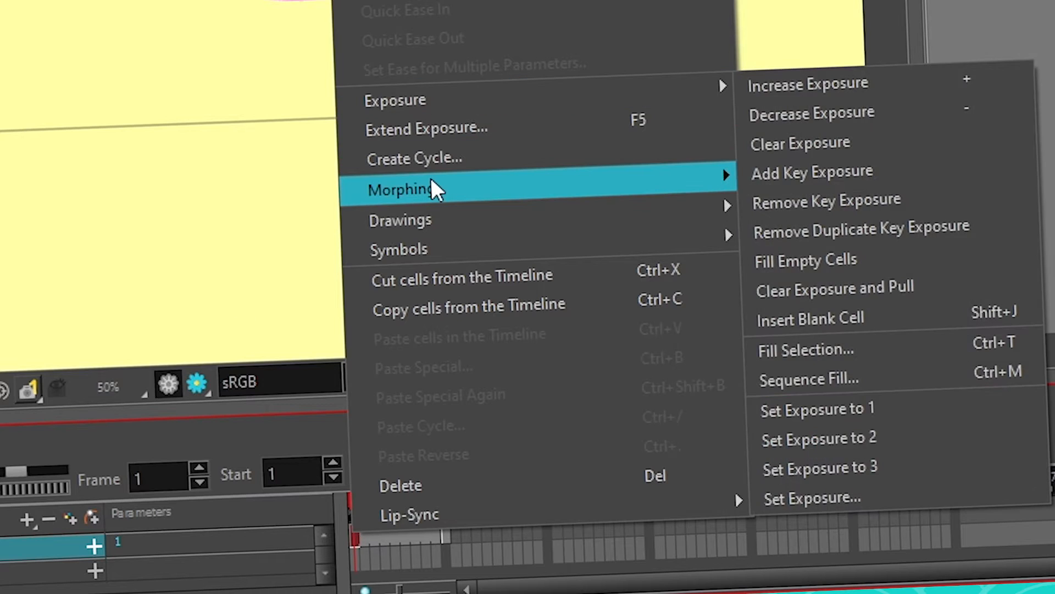
mouse_move(434, 186)
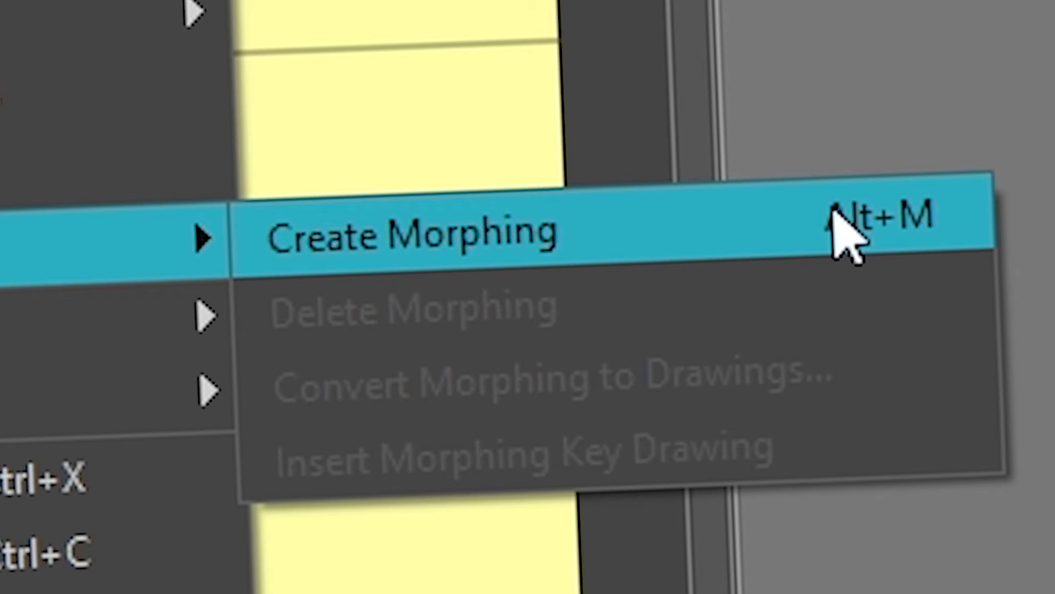
click(847, 236)
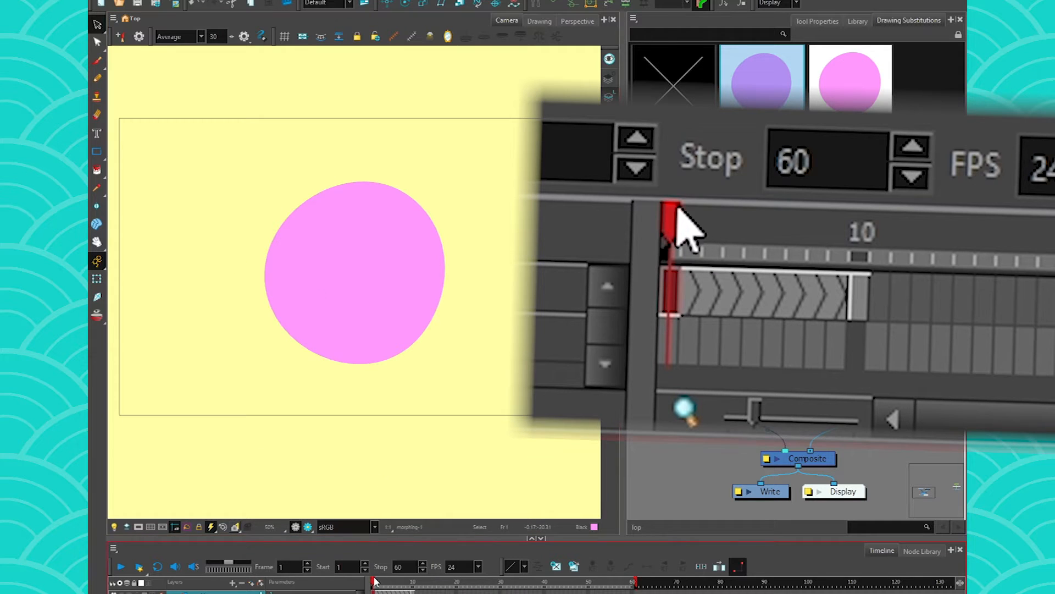
mouse_move(375, 581)
mouse_down()
mouse_move(413, 583)
mouse_move(365, 591)
mouse_move(409, 592)
mouse_move(367, 581)
mouse_up()
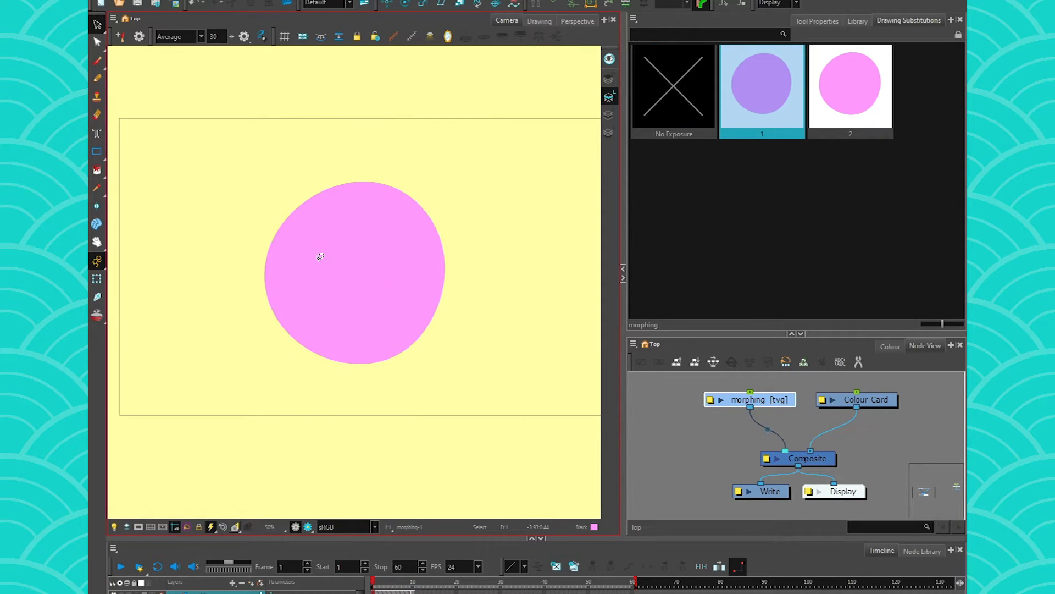
- Preview the morph up to frame 10, then show Morphing Tool Options: span 1.00–10.00, ease 0
mouse_move(373, 583)
mouse_down()
mouse_move(412, 590)
mouse_move(367, 589)
mouse_up()
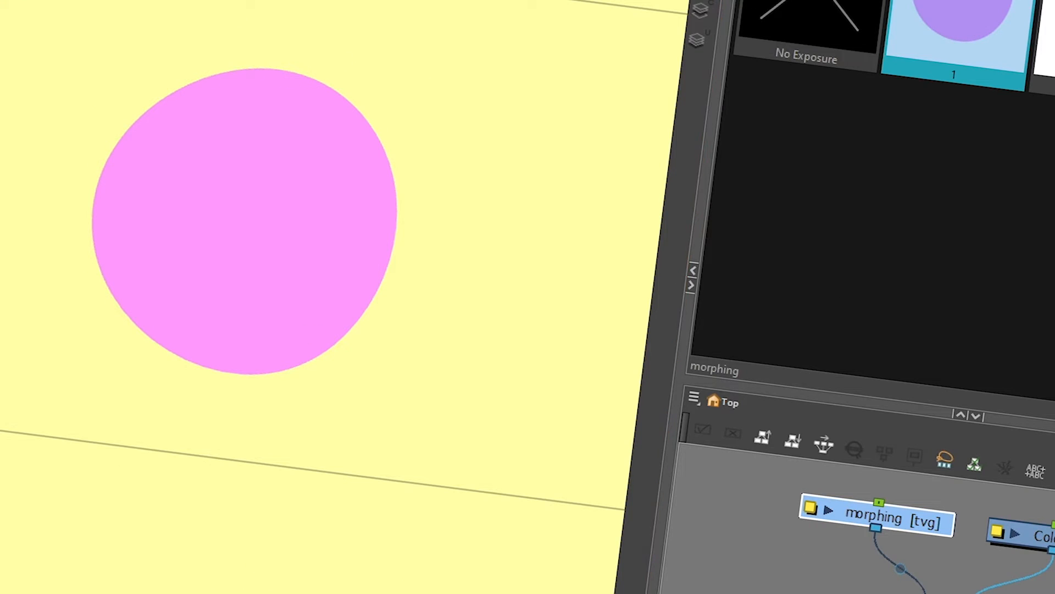
drag(440, 593, 452, 592)
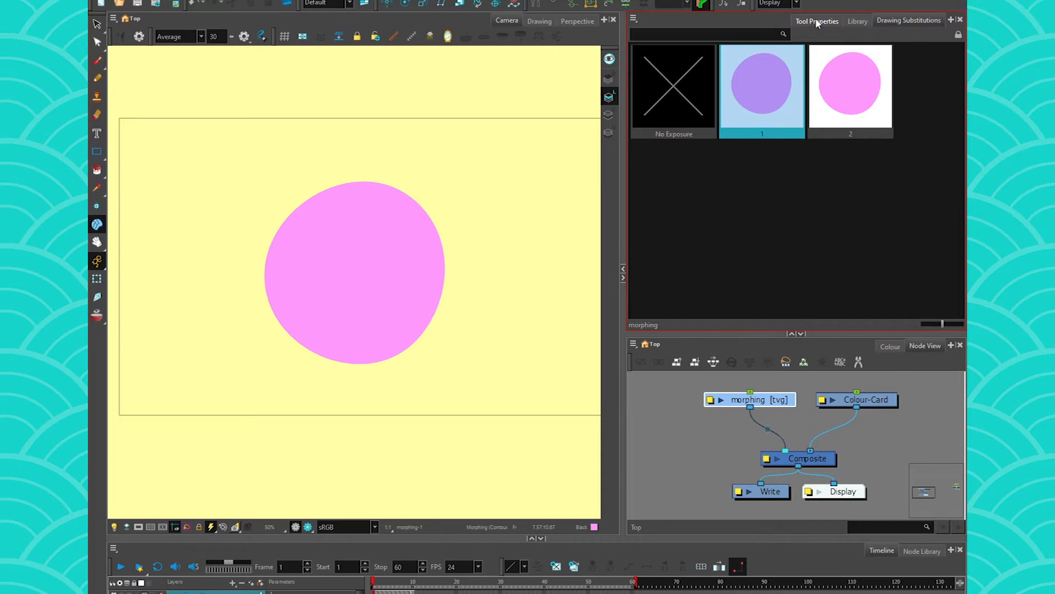
click(817, 22)
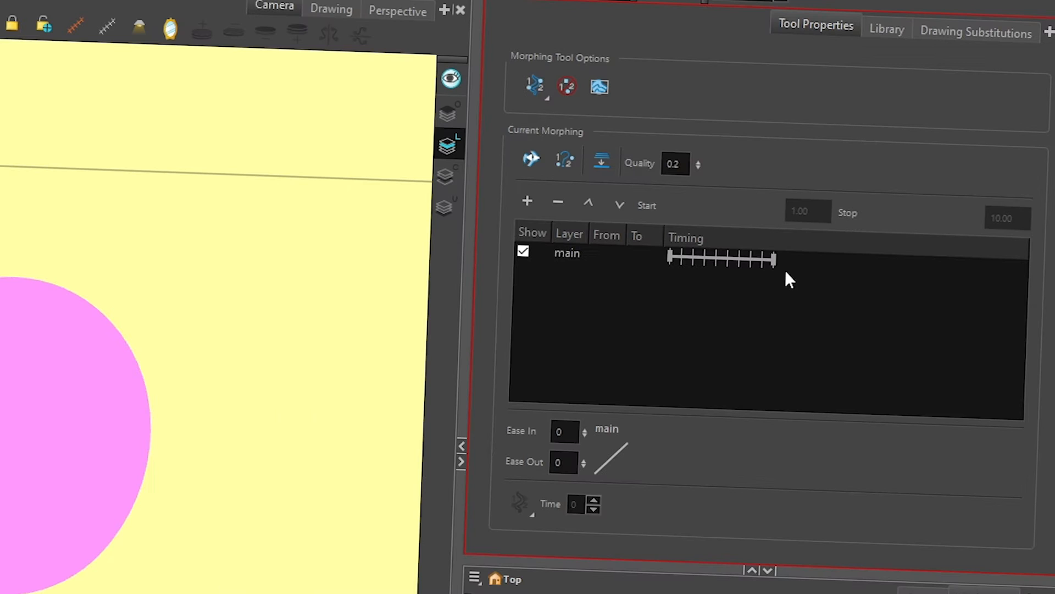
- Set the morph's Ease In to 1 and preview the eased circle growth over frames 1–10
double_click(551, 430)
key(Return)
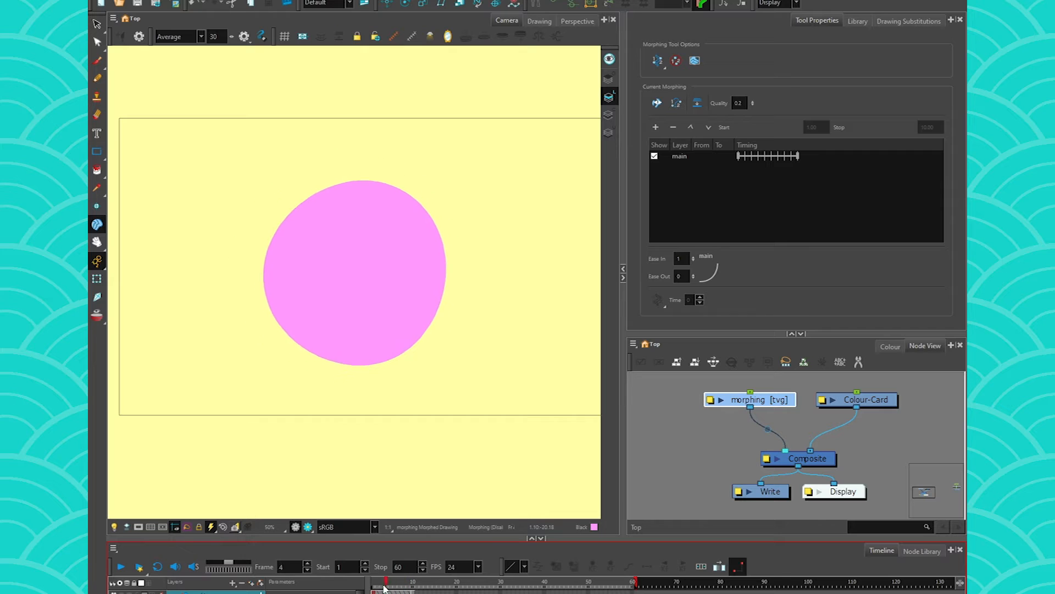
drag(372, 588, 413, 591)
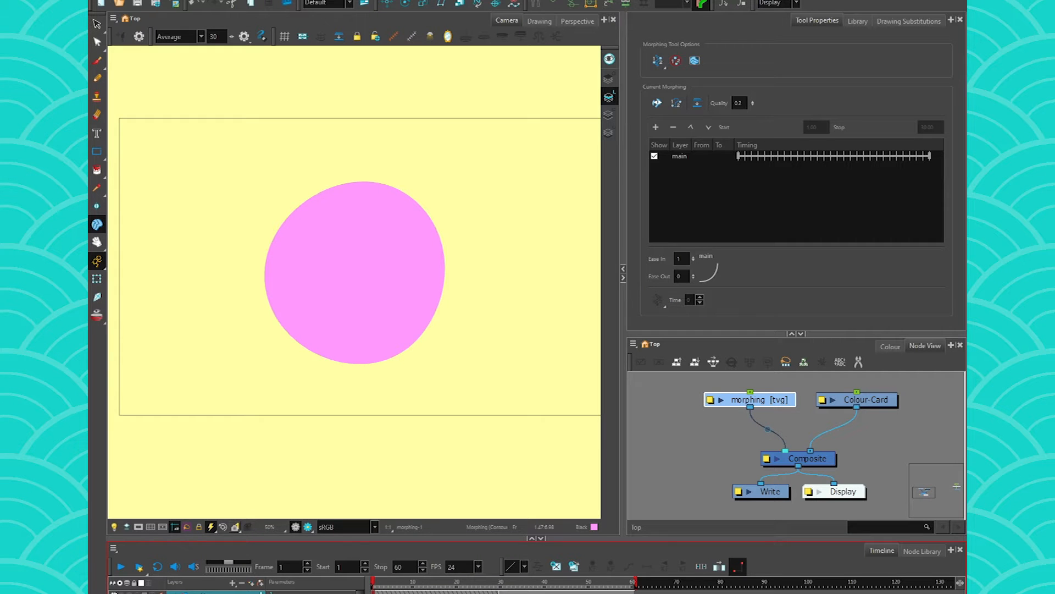
- Disable the circle morphing layer and add a new drawing layer named morph2
key(d)
key(ctrl+r)
text(morph2)
key(Return)
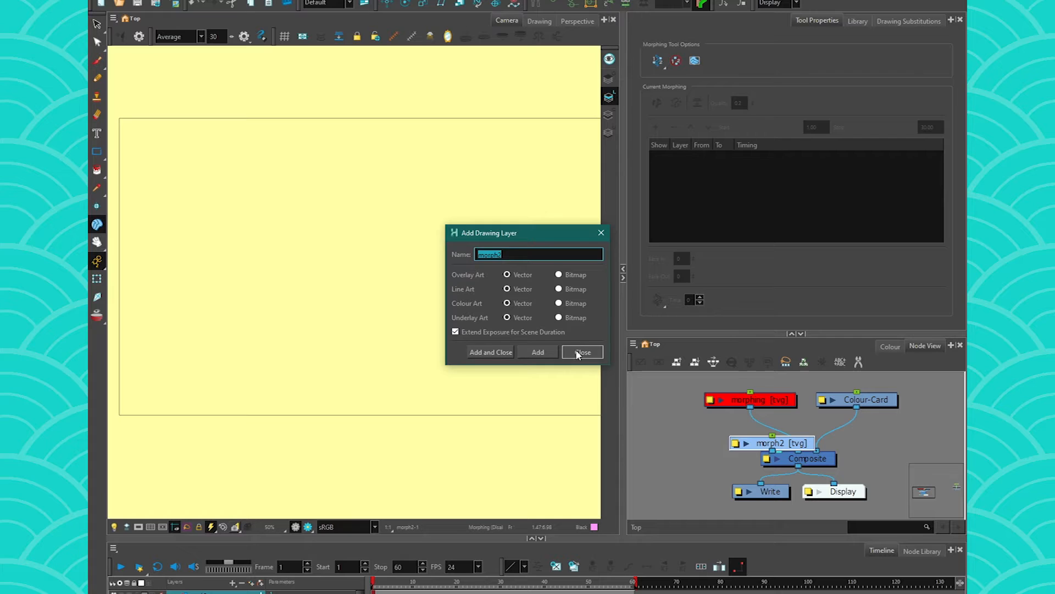
click(581, 352)
drag(788, 440, 713, 421)
- Brush a pink cloud shape on morph2 and reshape its top notch, deleting a surplus point
key(alt+b)
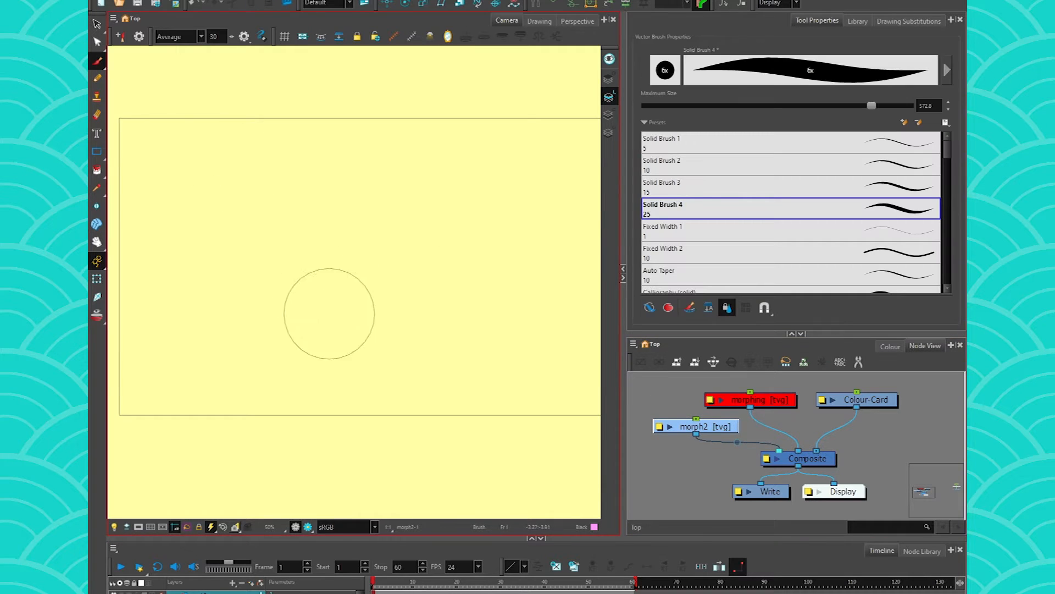
mouse_move(332, 332)
mouse_down()
mouse_move(304, 336)
mouse_move(269, 274)
mouse_move(343, 288)
mouse_move(343, 222)
mouse_move(423, 271)
mouse_move(429, 315)
mouse_move(305, 319)
mouse_move(384, 299)
mouse_move(360, 352)
mouse_move(319, 342)
mouse_up()
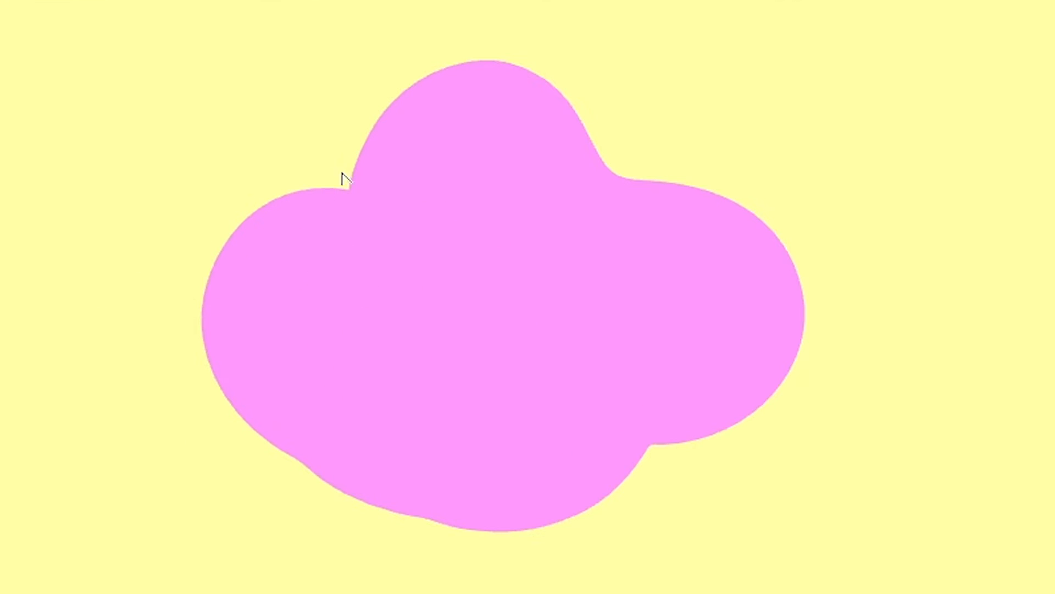
click(343, 175)
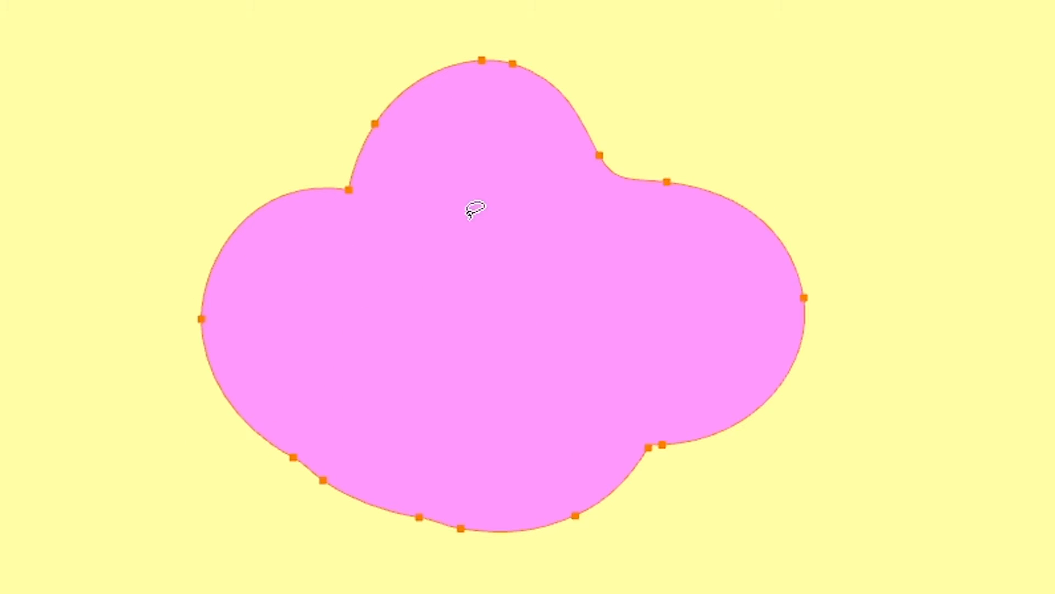
drag(600, 155, 687, 154)
click(666, 181)
key(Delete)
click(618, 180)
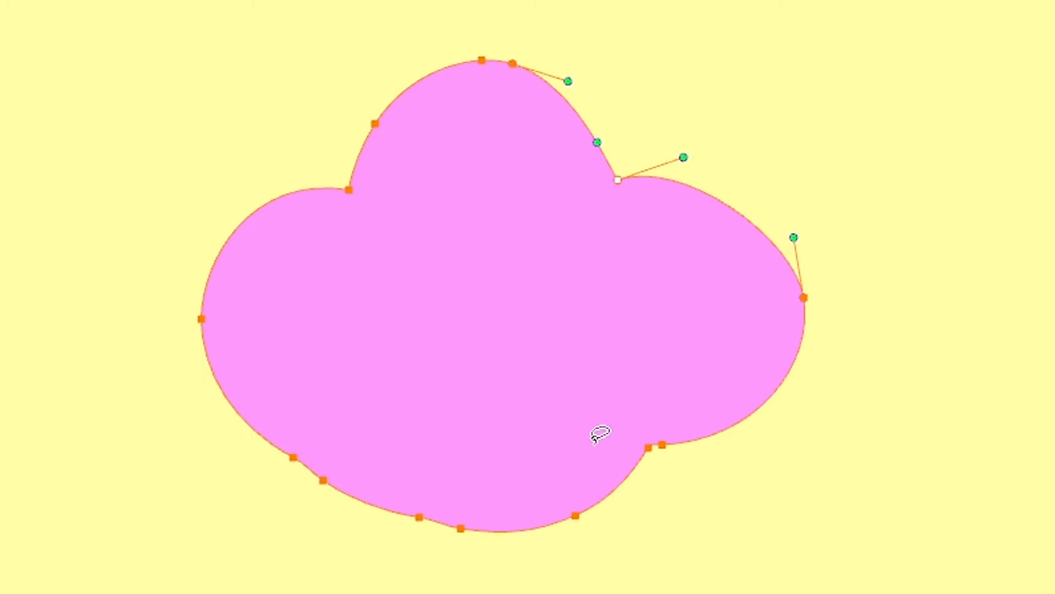
- Delete surplus contour points along the cloud's lower-right and bottom edges
click(649, 446)
click(649, 449)
key(Delete)
click(661, 445)
click(575, 515)
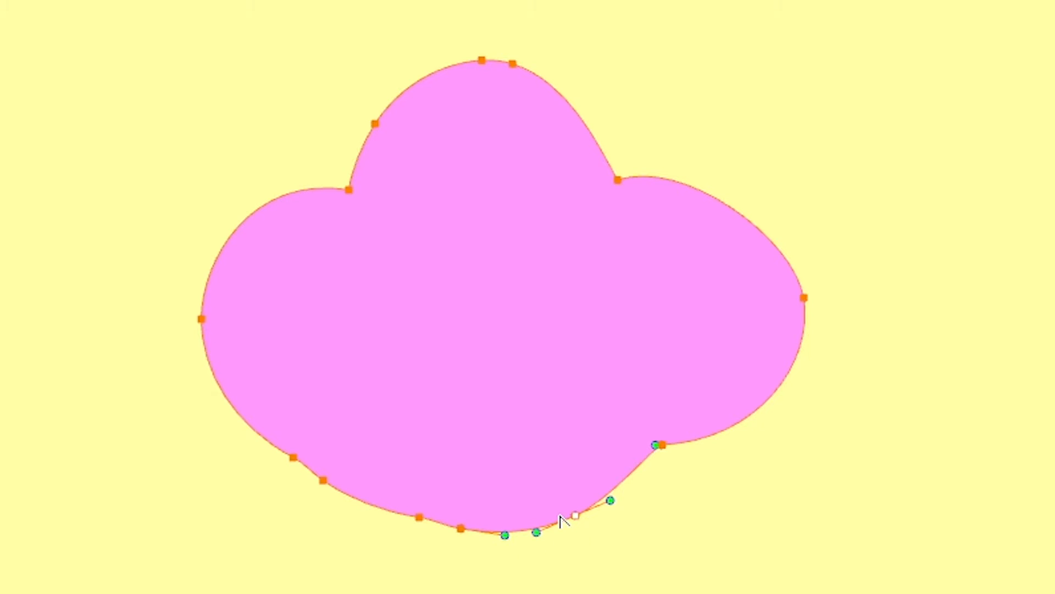
click(461, 528)
key(Delete)
- Bend the cloud's bottom and lower-left edges into rounded lobes and smooth the top lobe
mouse_move(586, 466)
mouse_down()
mouse_move(582, 558)
mouse_move(562, 495)
mouse_up()
key(Delete)
drag(419, 517, 454, 460)
mouse_move(521, 456)
mouse_down()
mouse_move(525, 559)
mouse_move(574, 593)
mouse_up()
click(322, 482)
key(Delete)
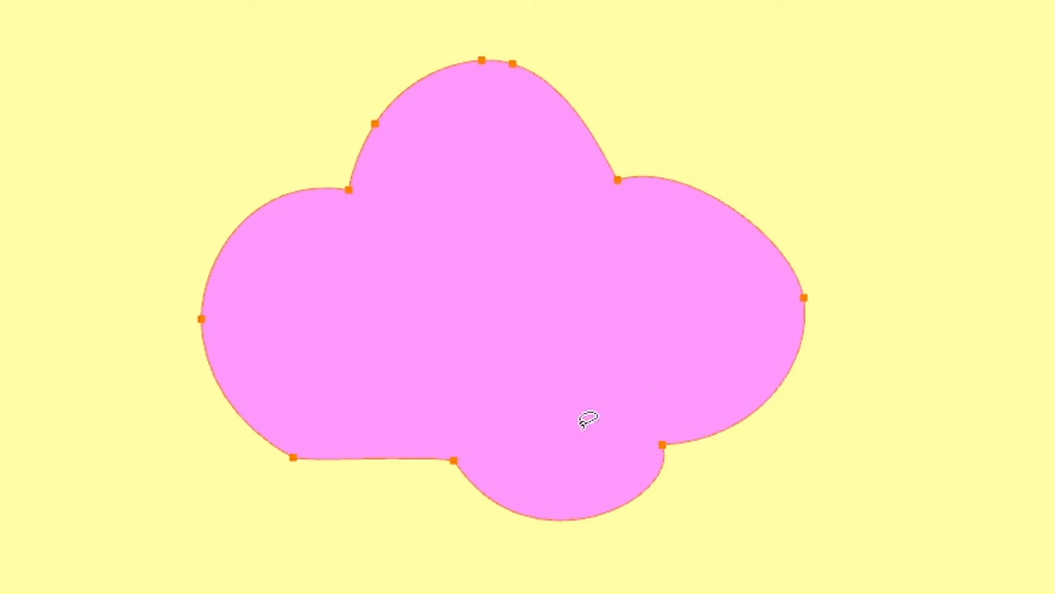
drag(334, 459, 361, 592)
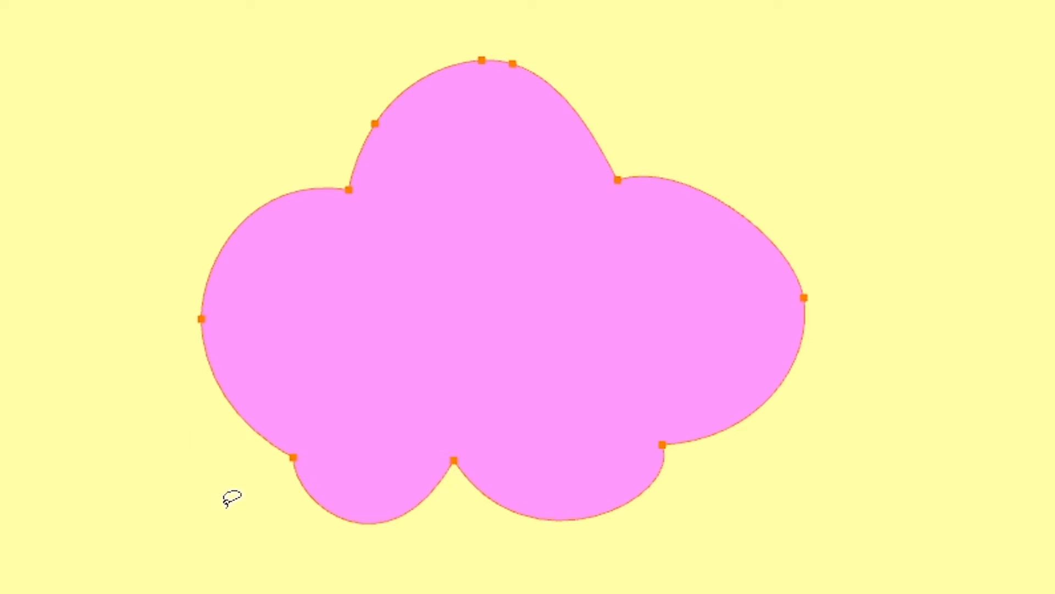
drag(422, 66, 417, 72)
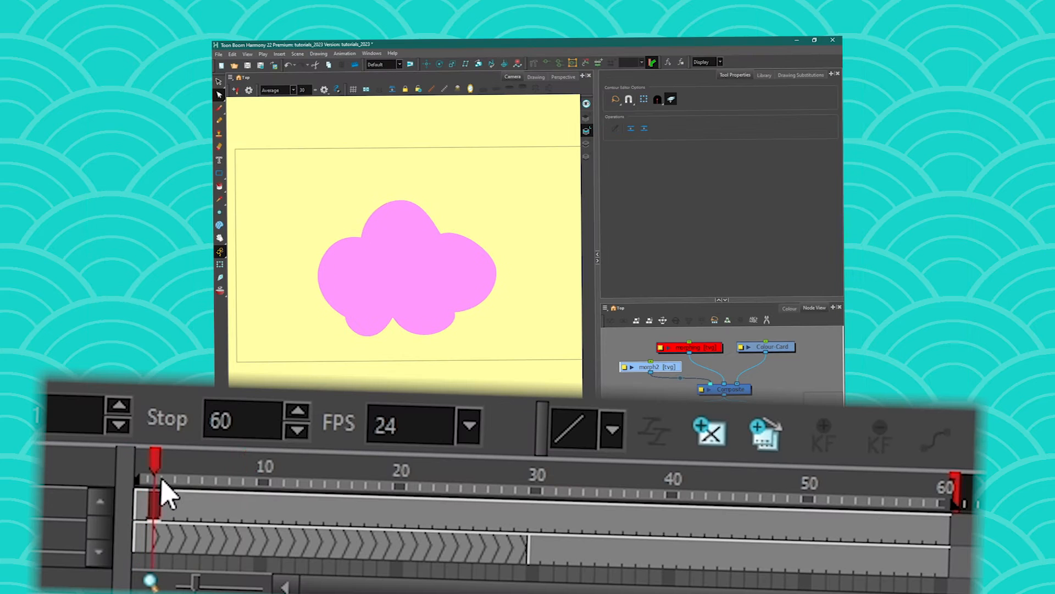
- At frame 30, stretch the cloud's left side outward with the Contour Editor
drag(373, 582, 633, 582)
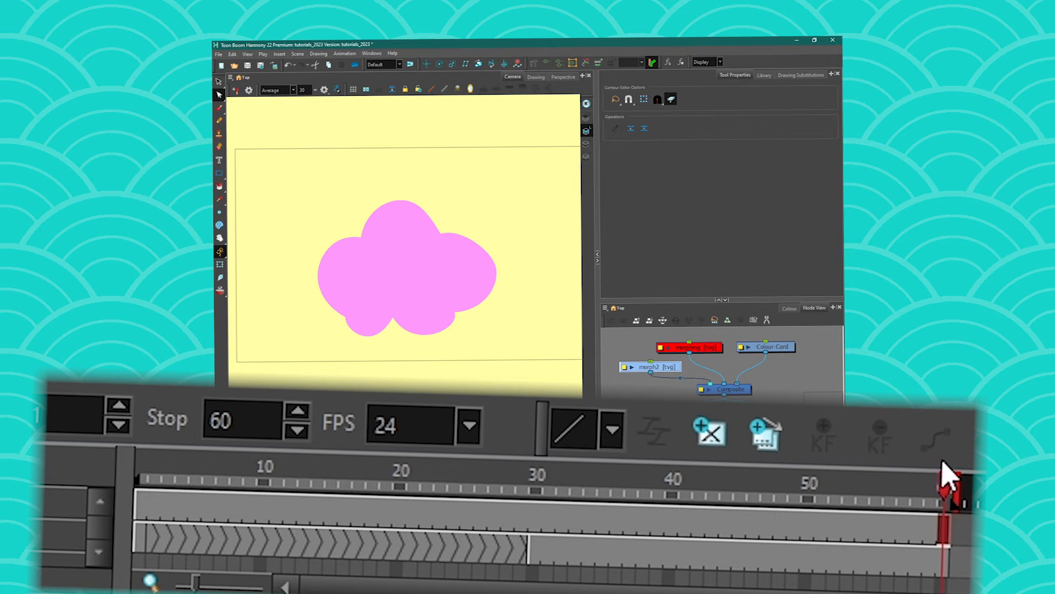
click(538, 474)
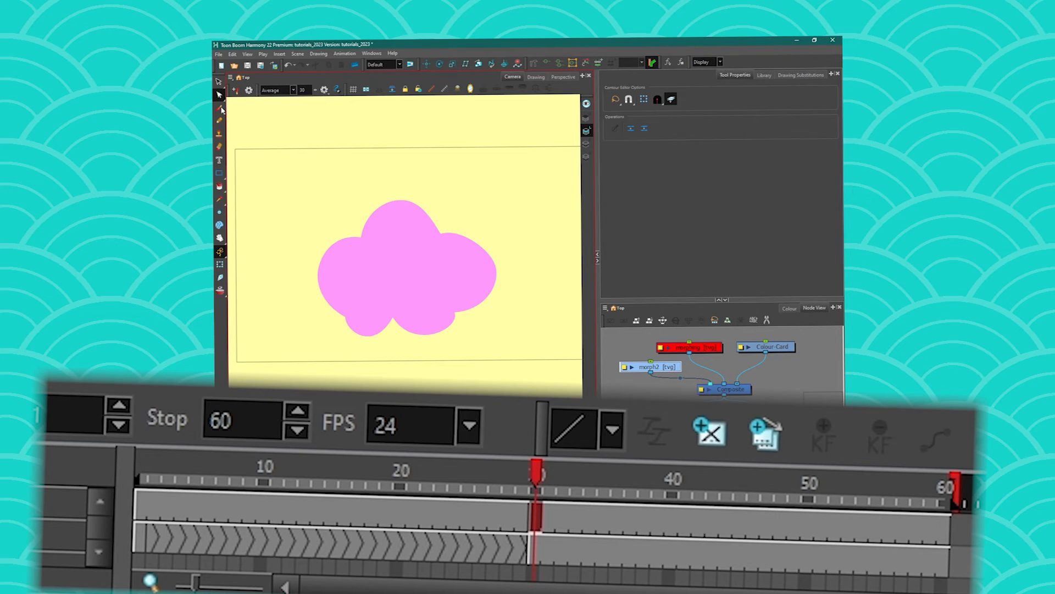
click(362, 243)
drag(361, 237, 340, 210)
drag(318, 276, 266, 240)
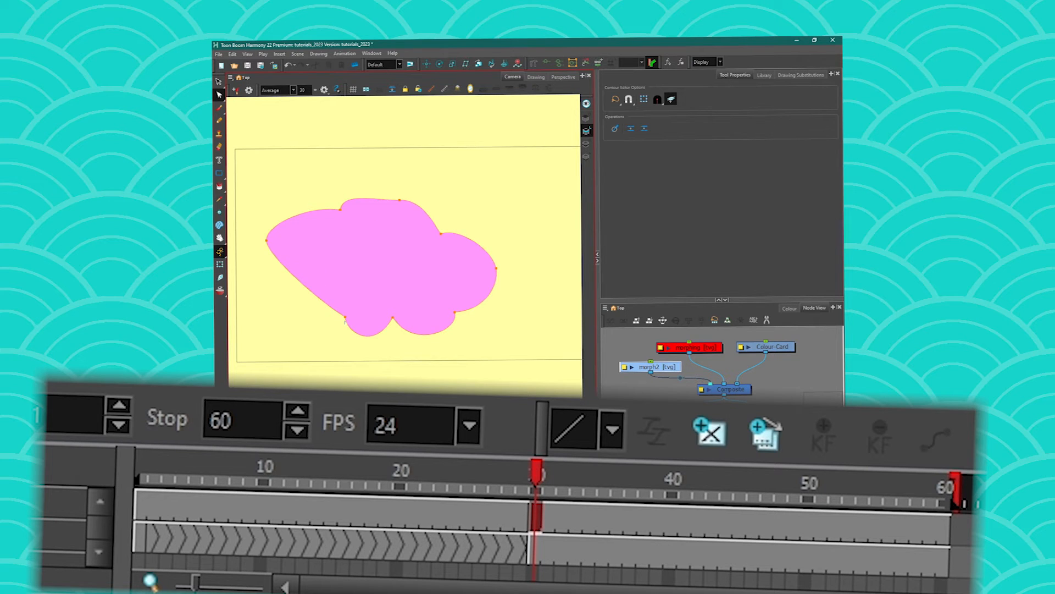
drag(345, 317, 322, 343)
- Enlarge the cloud's top, right side and bottom, bulging the sides into a fuller outline
drag(399, 200, 395, 163)
drag(440, 234, 457, 195)
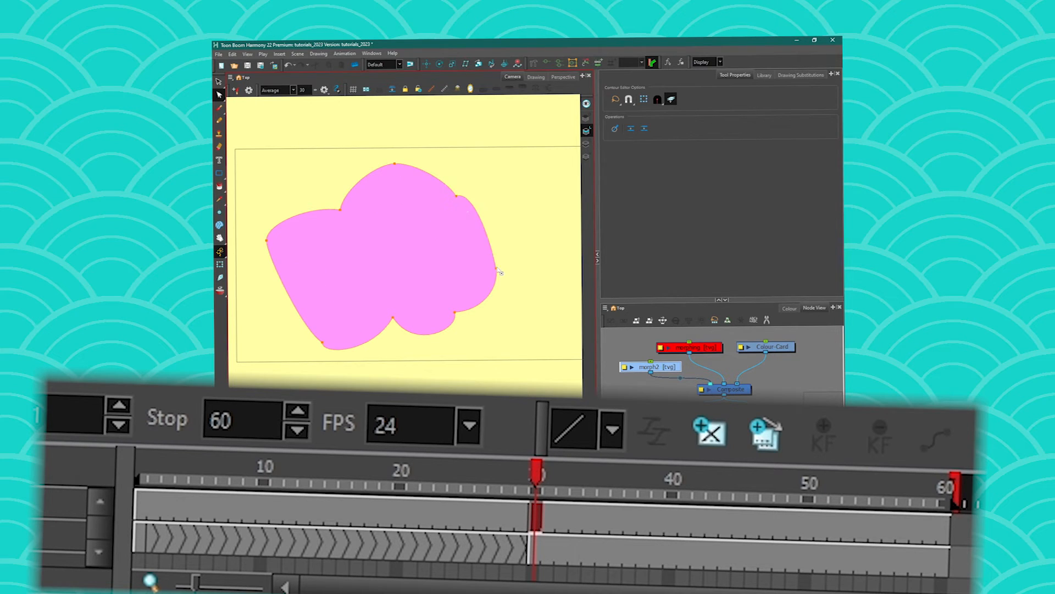
drag(496, 268, 533, 255)
drag(455, 312, 489, 316)
drag(394, 331, 393, 343)
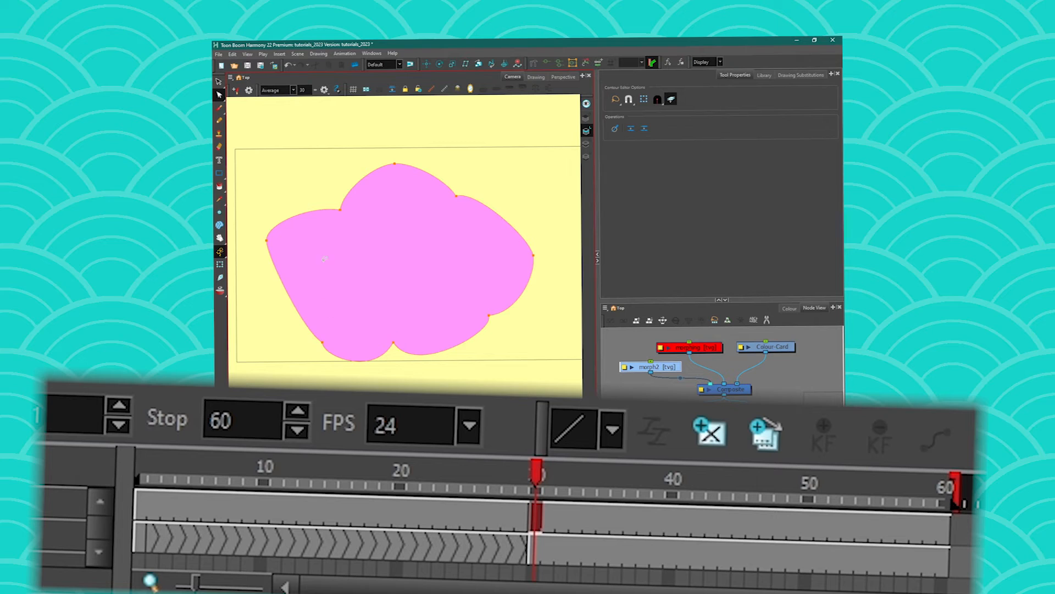
drag(305, 335, 261, 327)
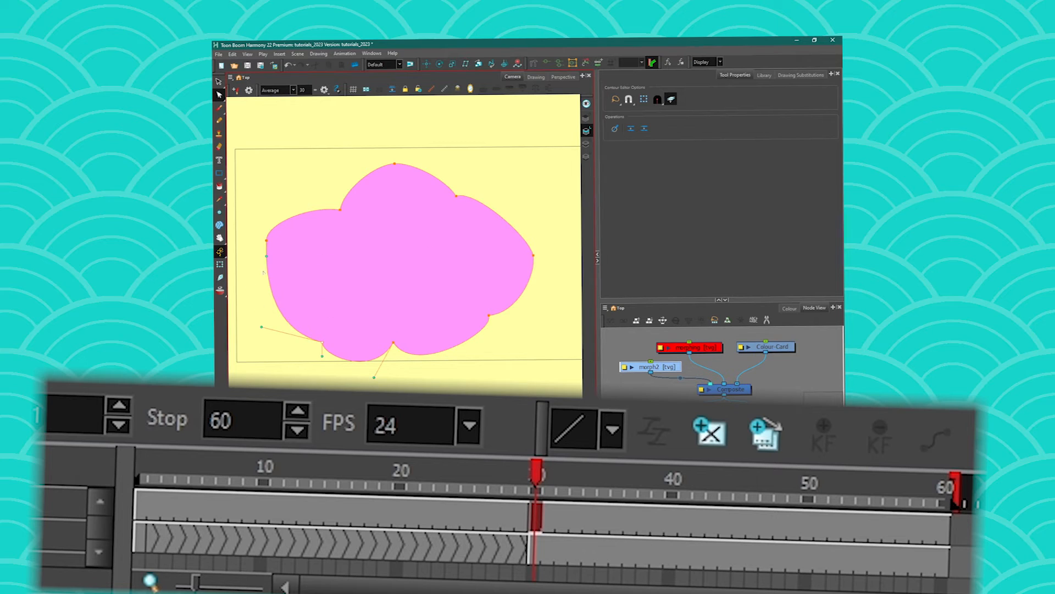
drag(266, 258, 260, 254)
click(535, 256)
drag(531, 229, 532, 208)
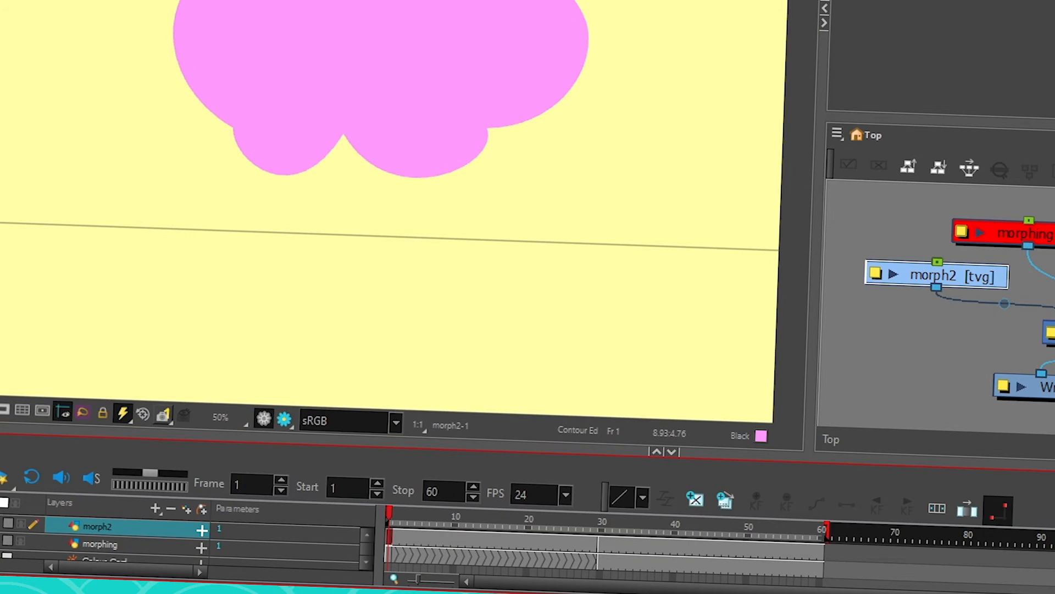
right_click(389, 547)
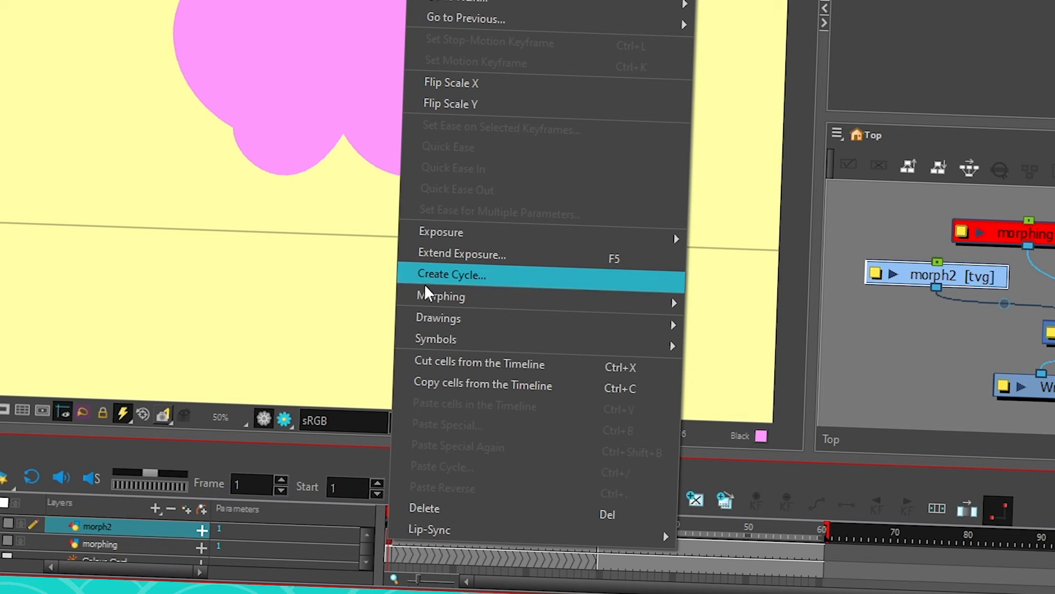
- Morph between the two cloud drawings on morph2 and check the in-betweens around frame 34
mouse_move(575, 299)
click(734, 309)
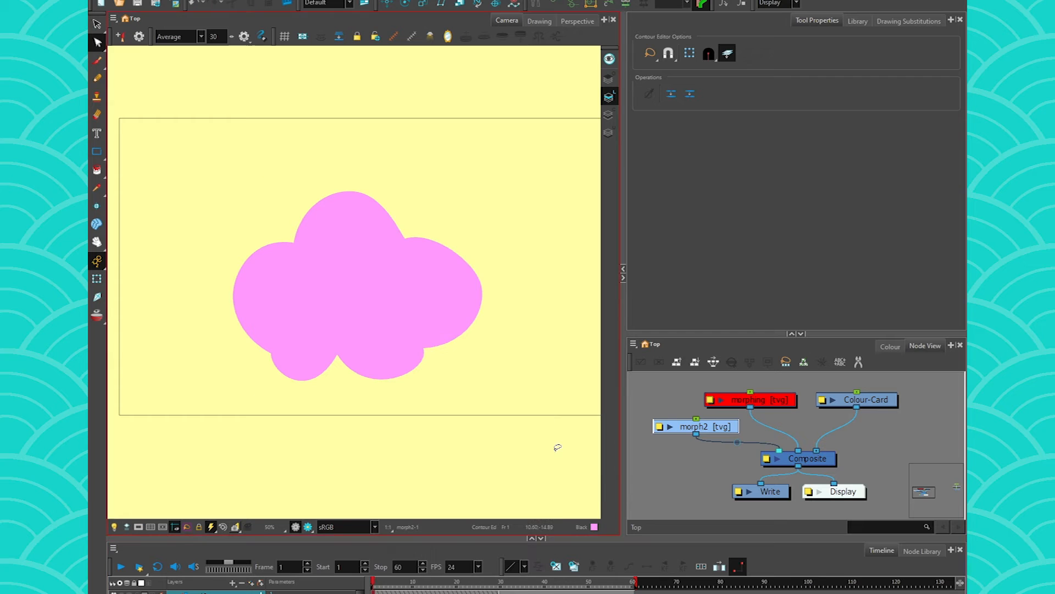
drag(377, 584, 343, 579)
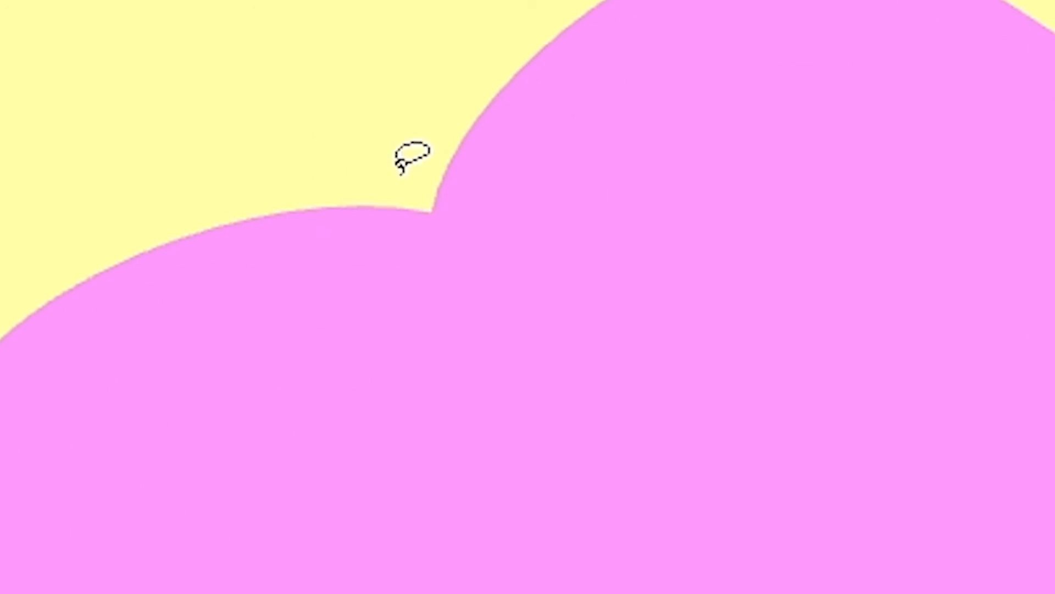
click(431, 212)
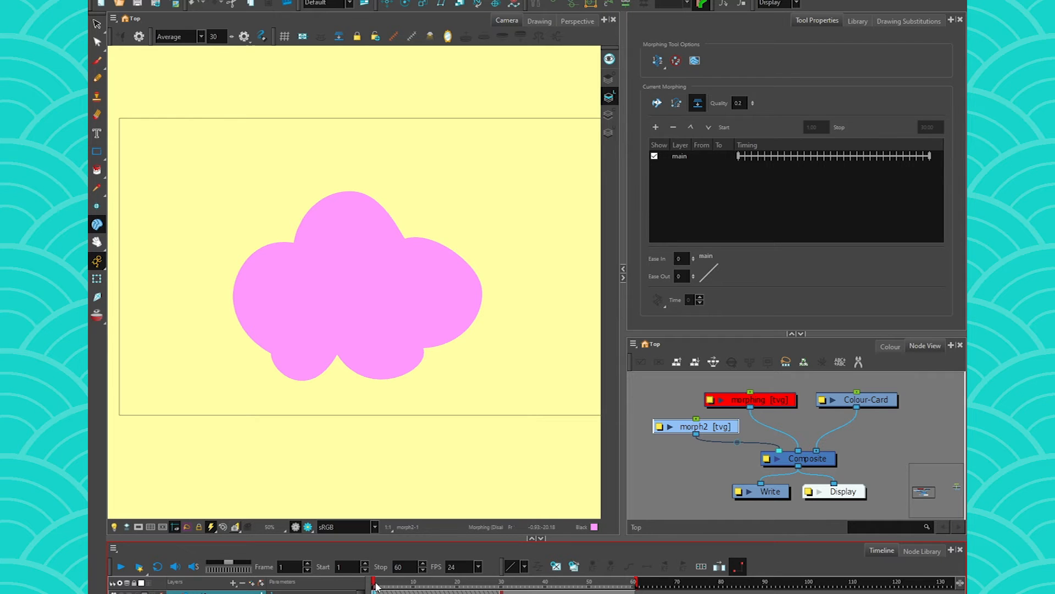
- Step through the morph from frame 2 to the frame-30 end drawing showing hints 0–3
click(377, 585)
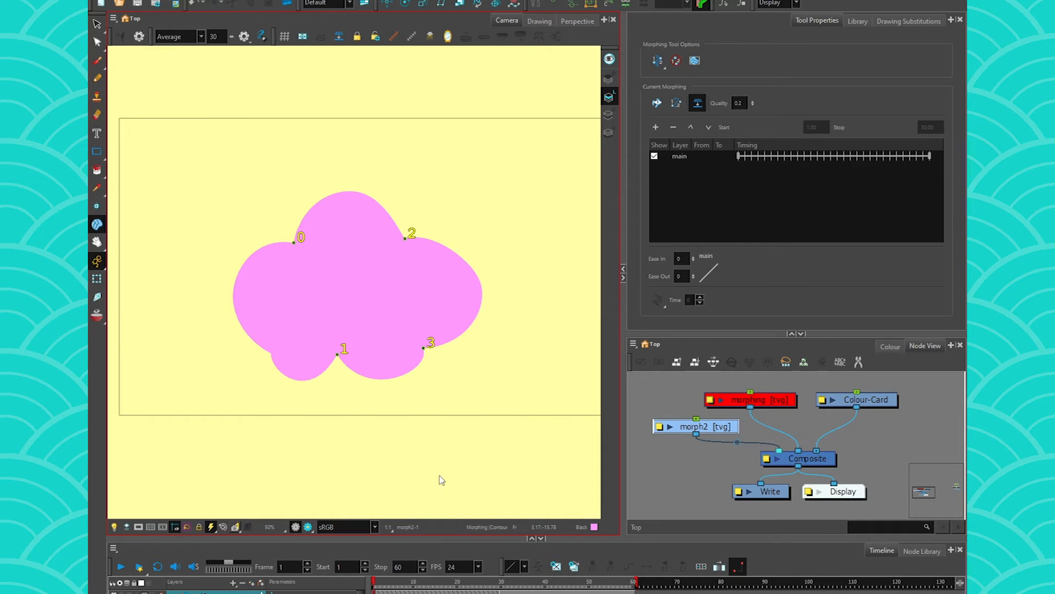
click(502, 591)
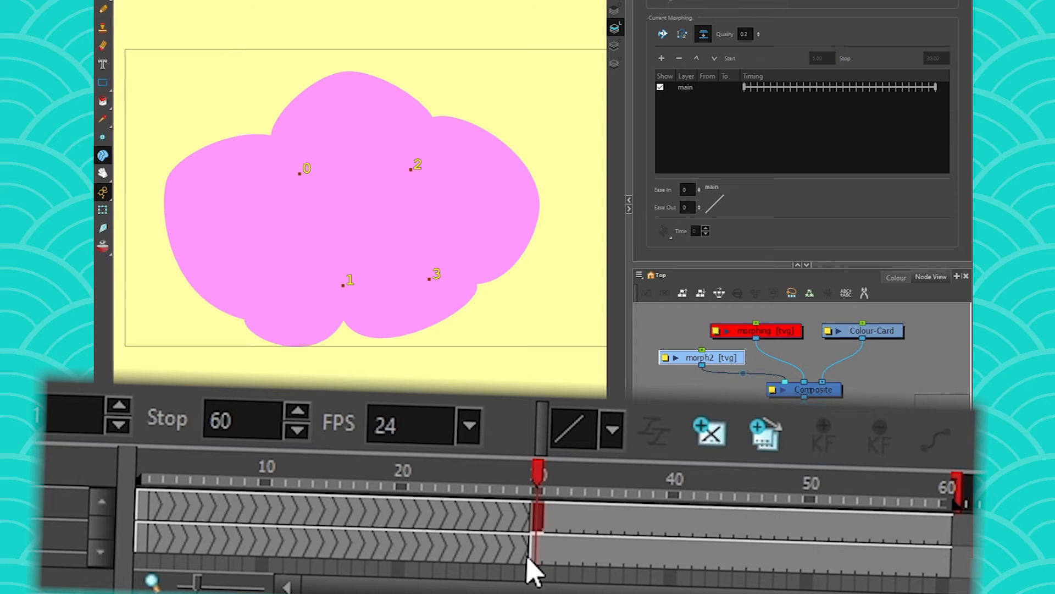
- Compare in-betweens at frames 8, 18 and 24, then move hint 0 onto the frame-30 cloud's notch
click(374, 514)
click(258, 476)
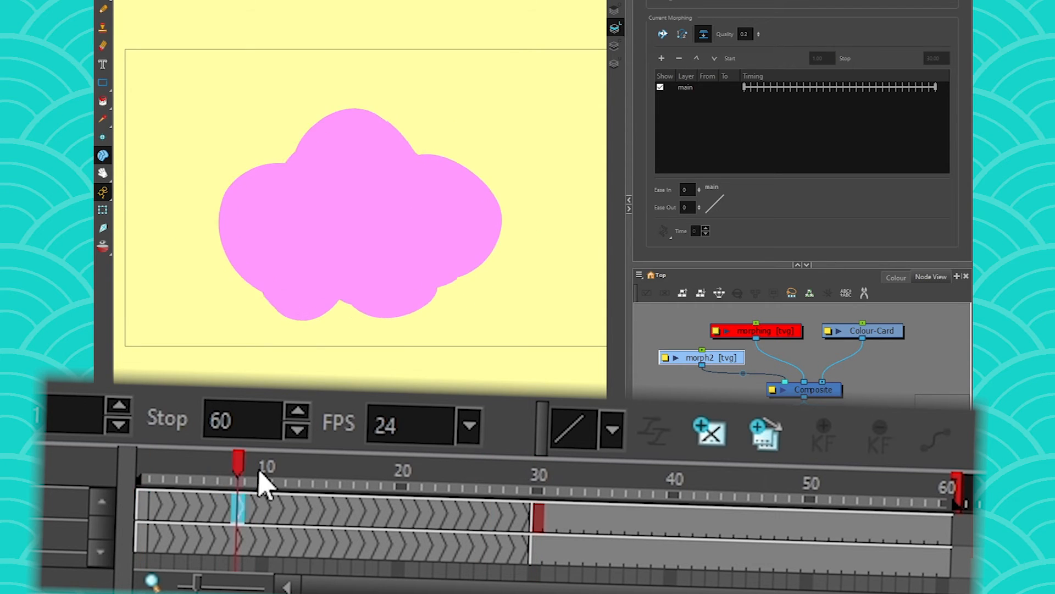
click(540, 477)
click(470, 495)
click(543, 501)
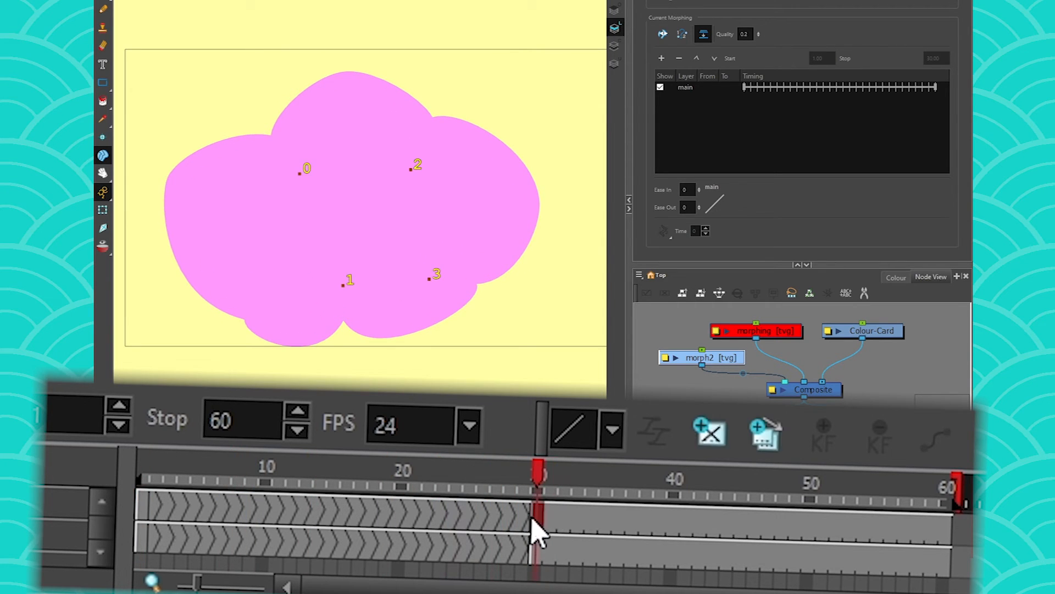
drag(300, 175, 270, 135)
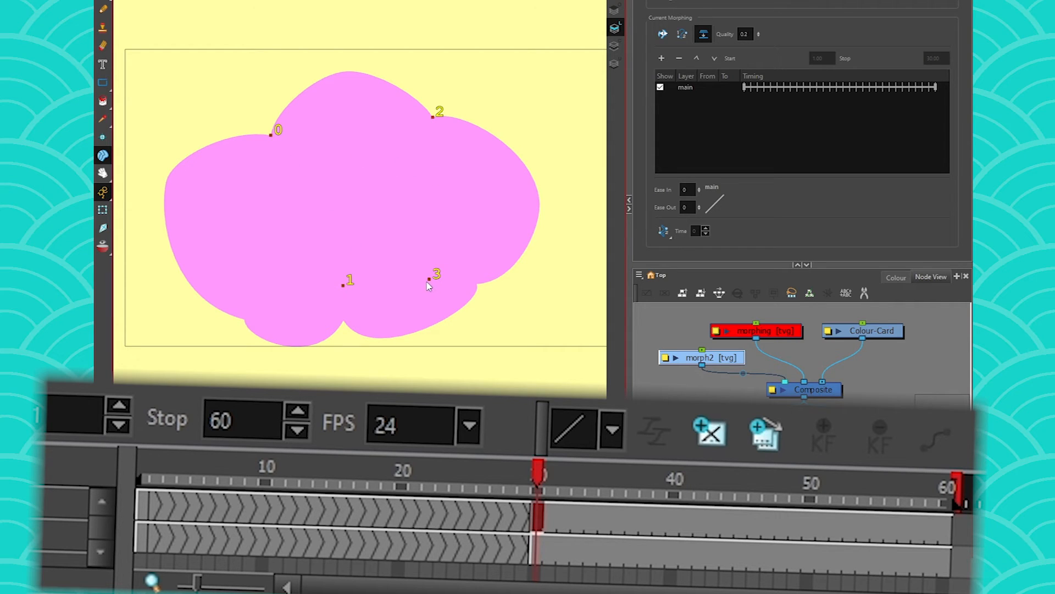
drag(468, 272, 477, 284)
- Scrub through the morph to check the cloud grows smoothly, ending back at frame 1
drag(535, 471, 456, 440)
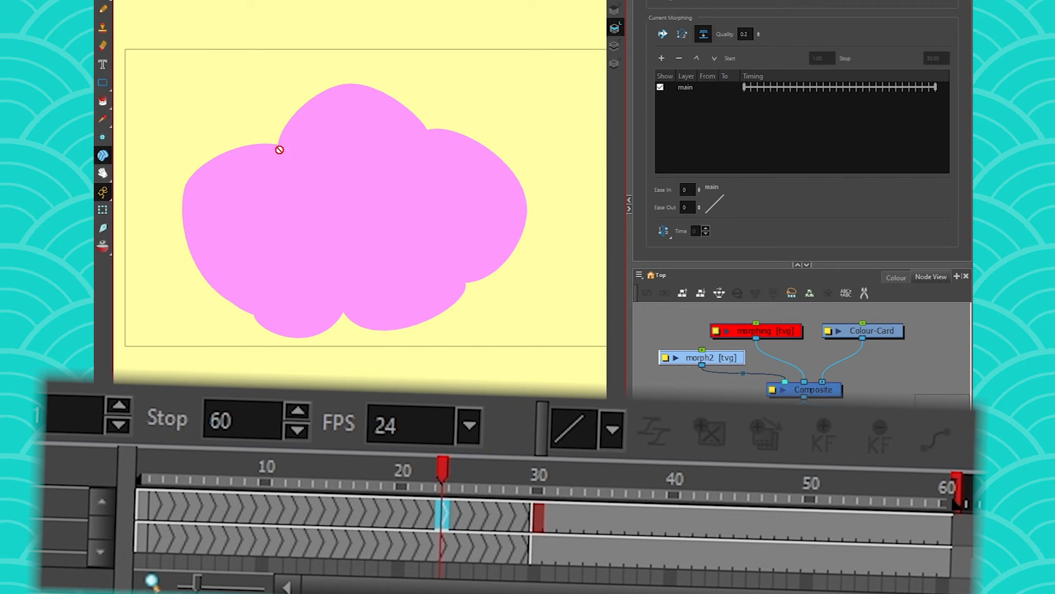
drag(471, 453, 134, 419)
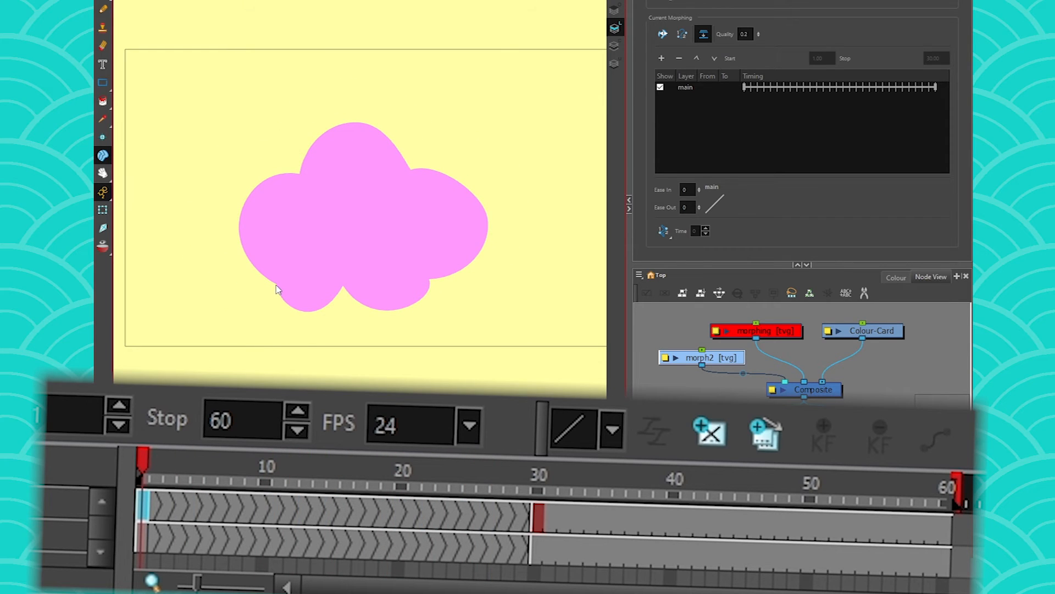
drag(134, 459, 438, 431)
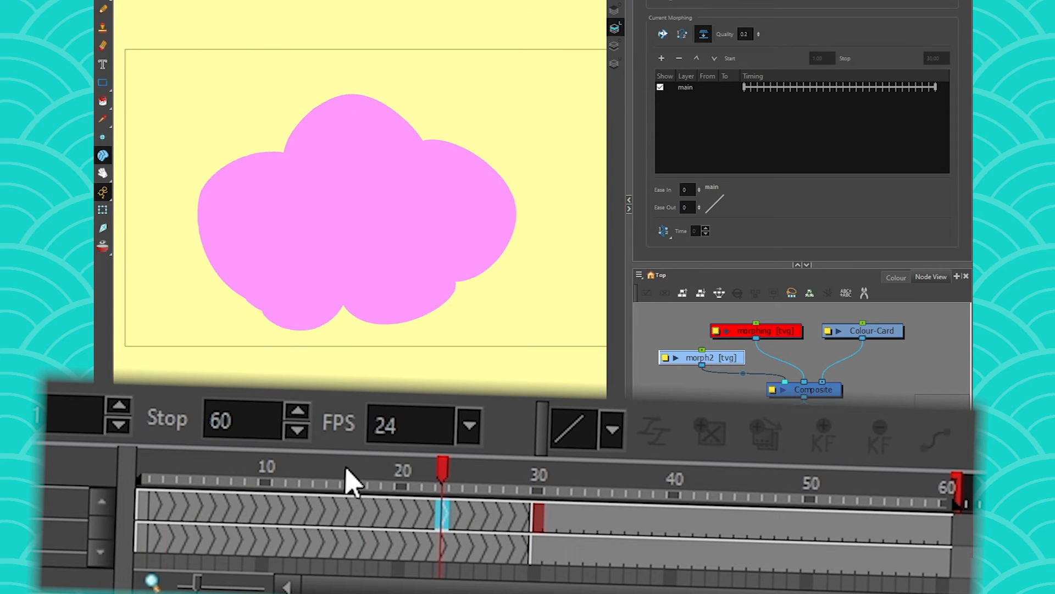
drag(346, 468, 142, 460)
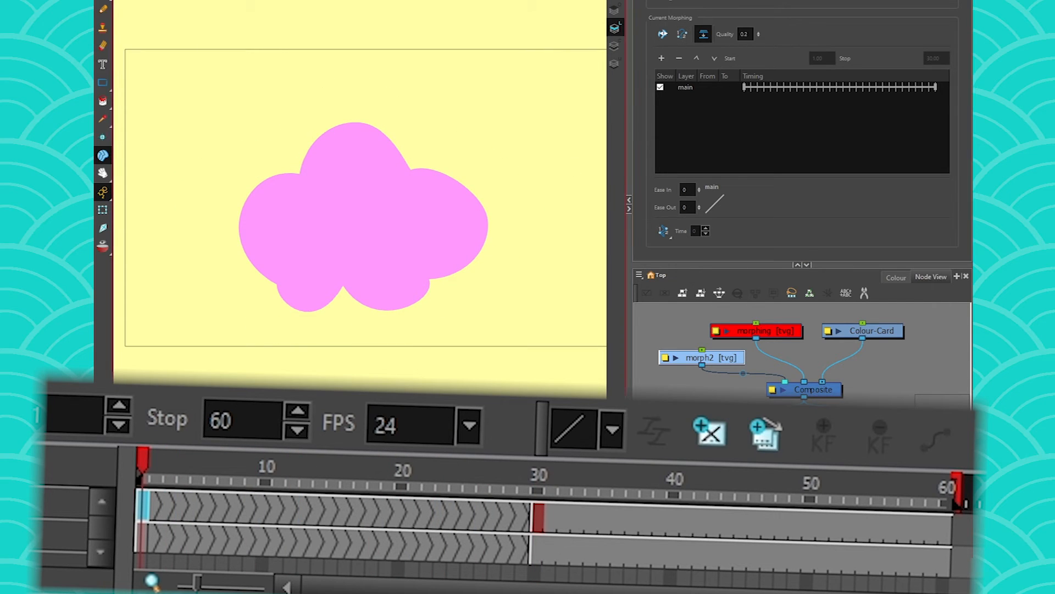
- On the frame-1 cloud, check the hint type list and add hint point 4 at the lower-left notch
click(230, 221)
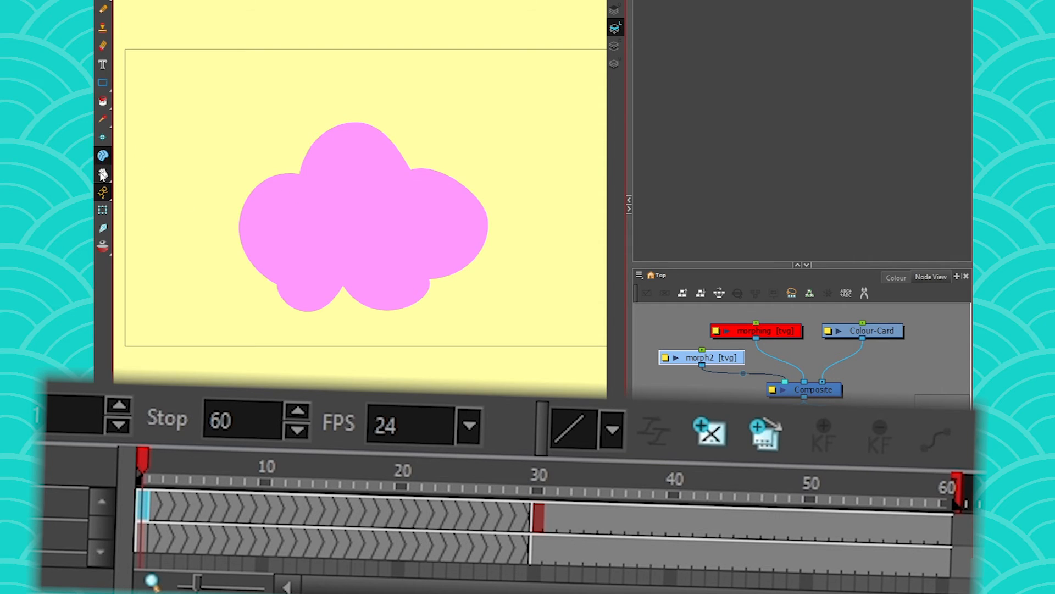
click(150, 503)
click(144, 503)
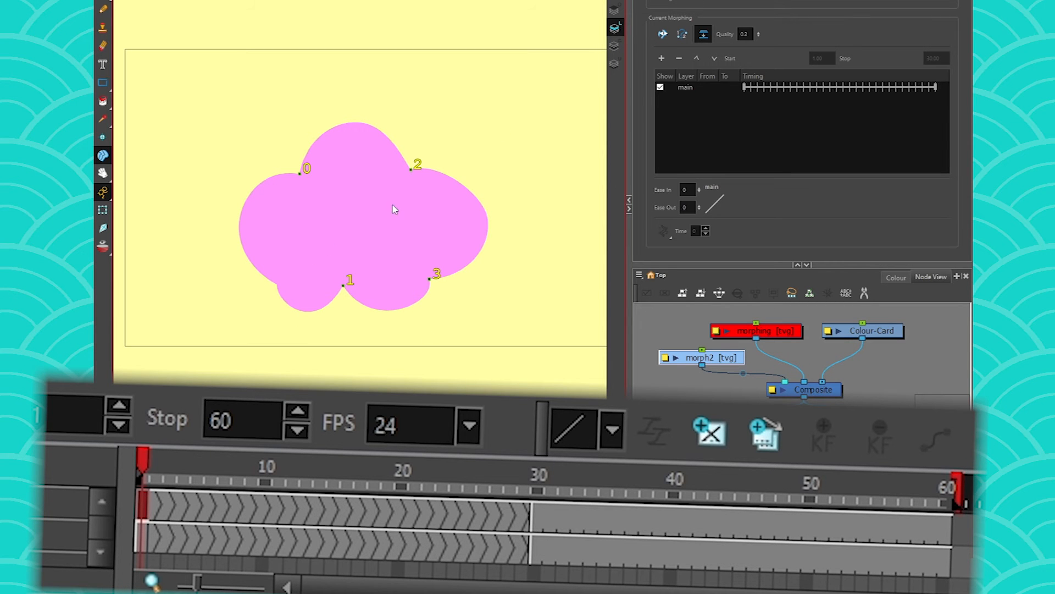
click(661, 2)
click(673, 7)
click(626, 96)
click(633, 112)
click(101, 495)
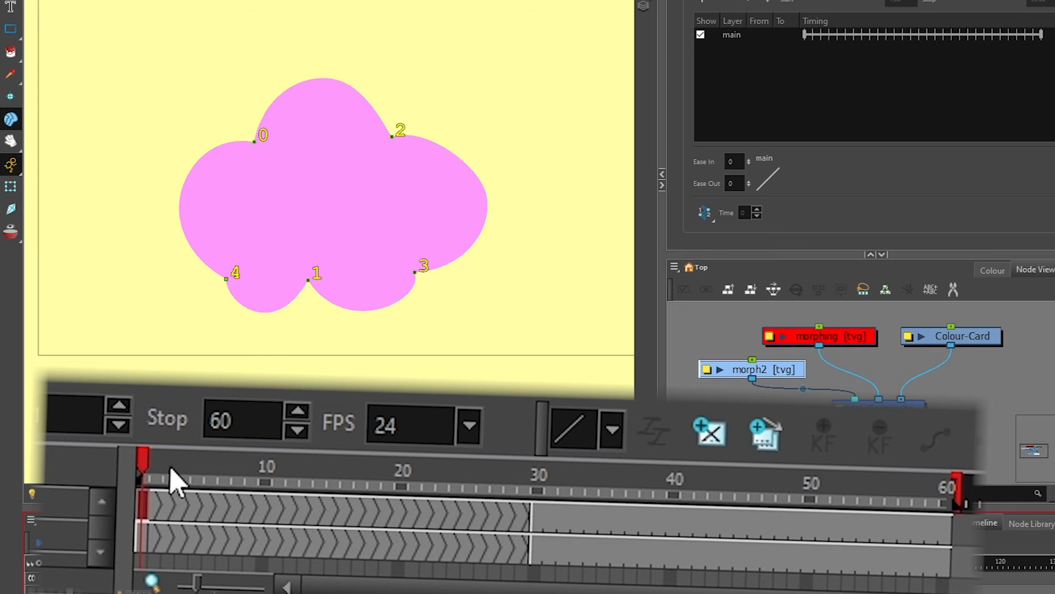
- On the frame-30 end drawing, move hint point 4 onto the cloud's lower-left notch and preview the morph
drag(170, 467, 538, 494)
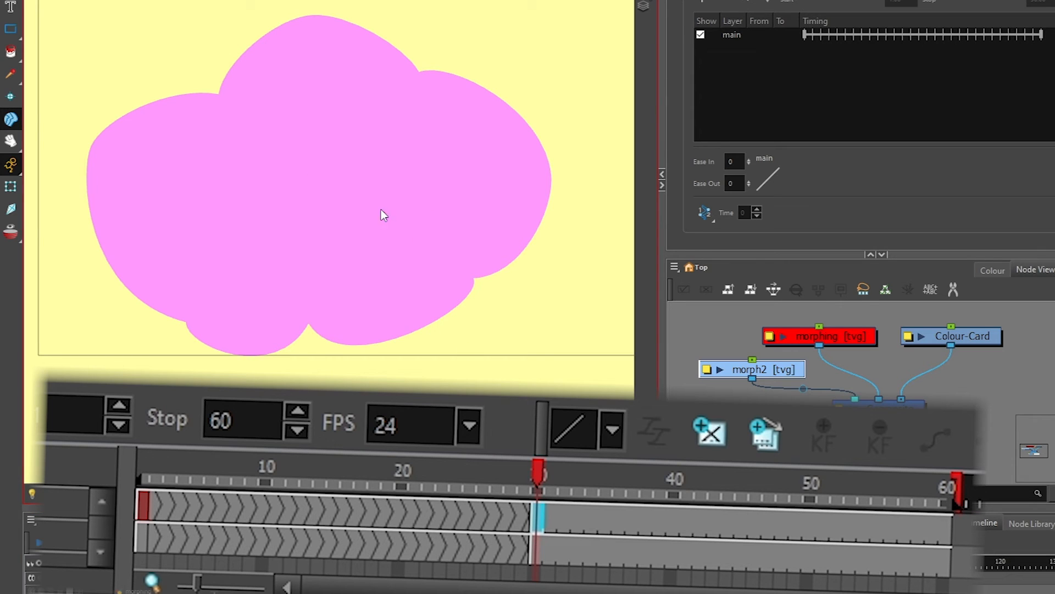
click(17, 142)
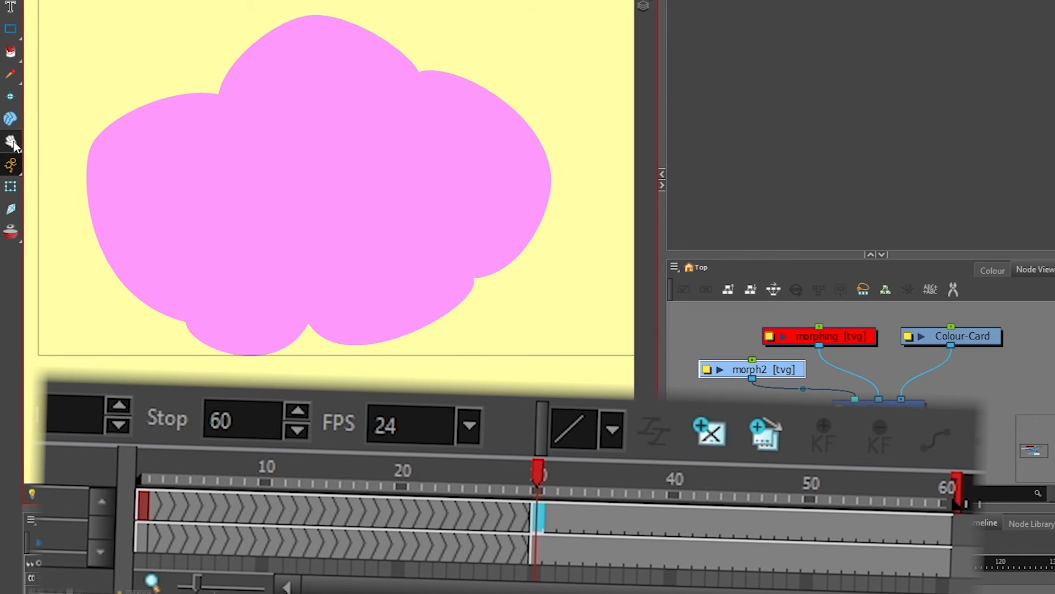
click(17, 122)
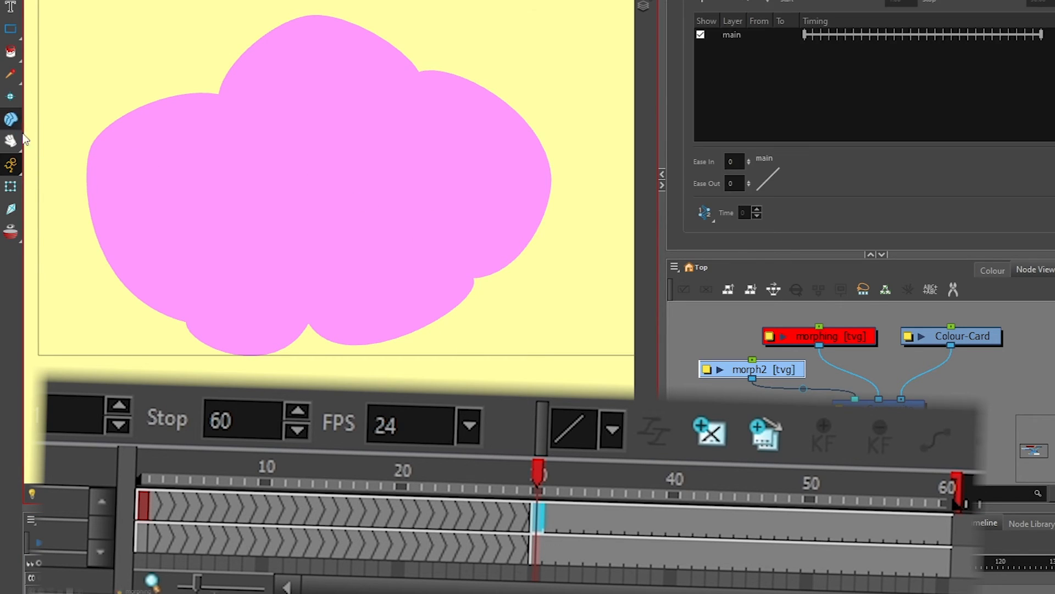
click(525, 516)
click(538, 518)
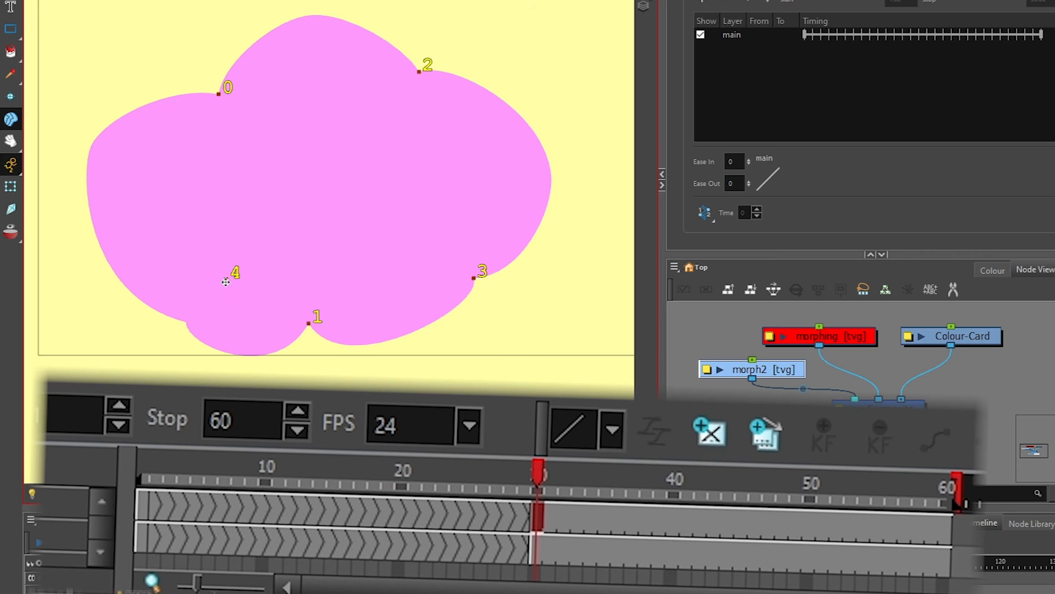
drag(159, 254, 98, 315)
drag(529, 478, 142, 384)
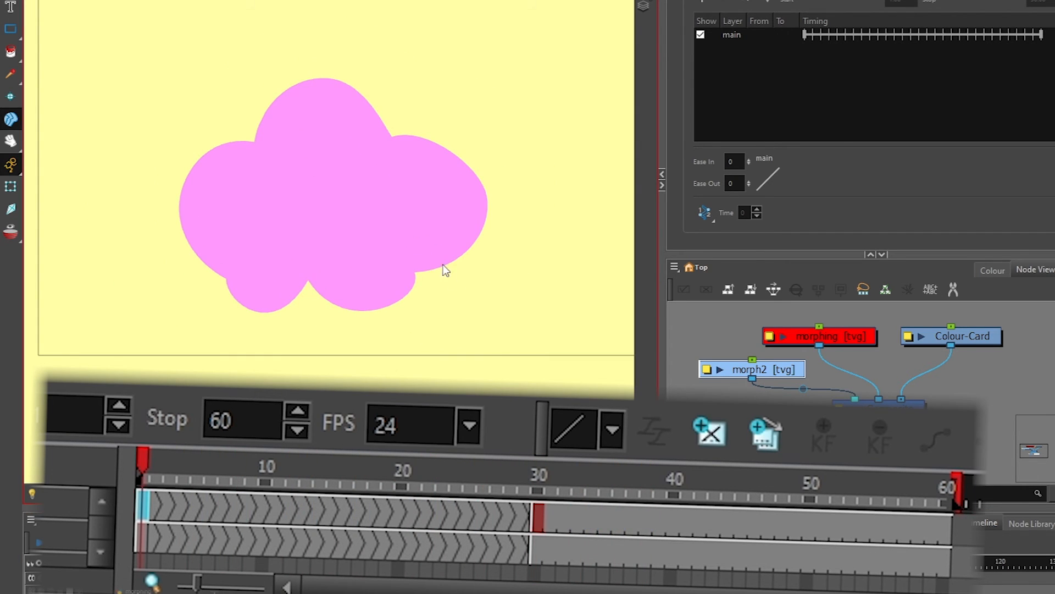
drag(157, 471, 111, 518)
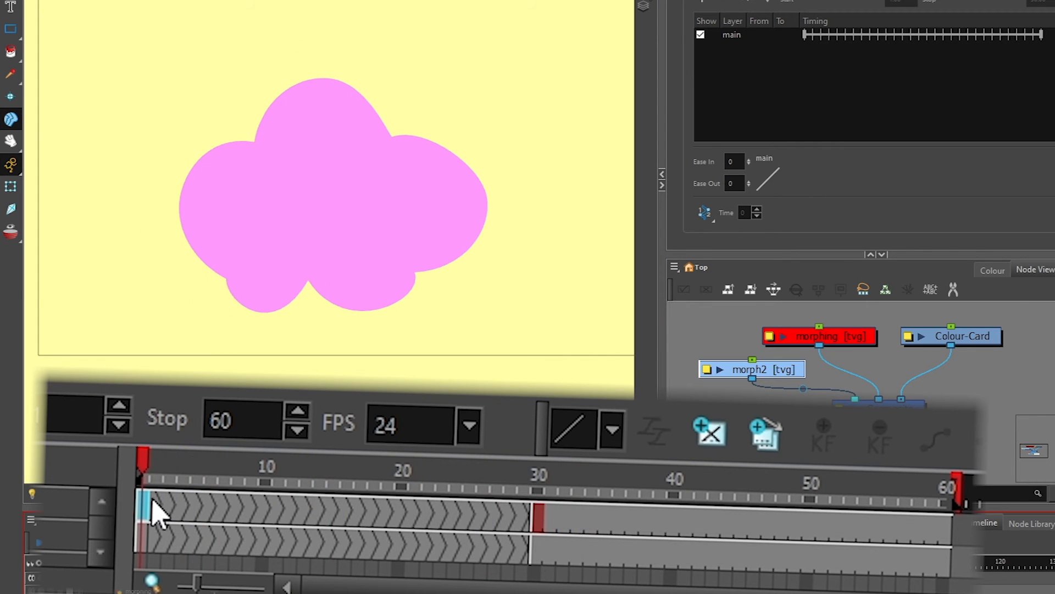
- Convert the morph2 morph cells to drawings with basename S_ and play back the result
right_click(158, 517)
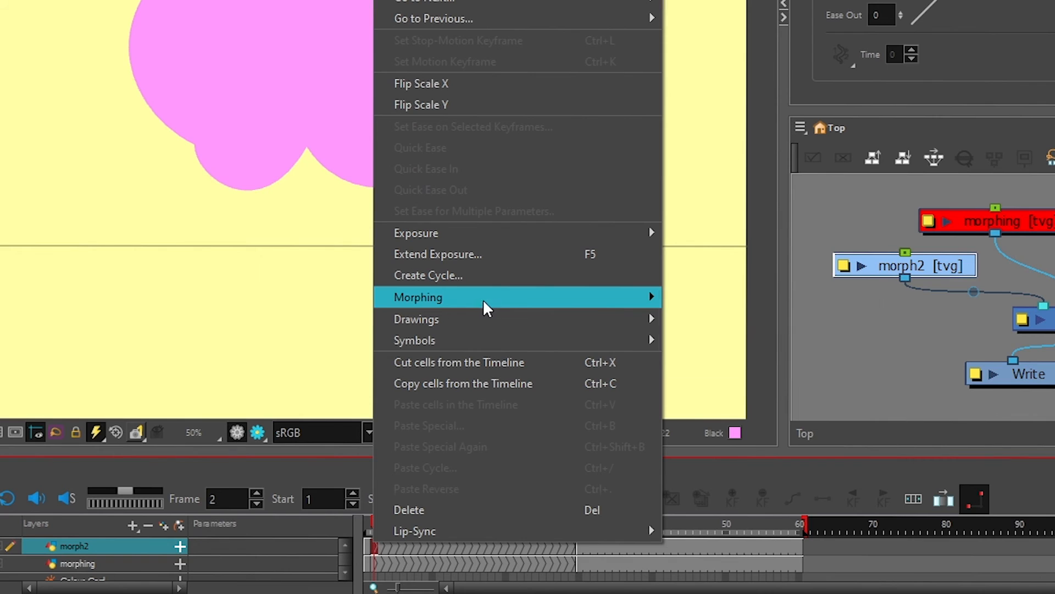
mouse_move(560, 392)
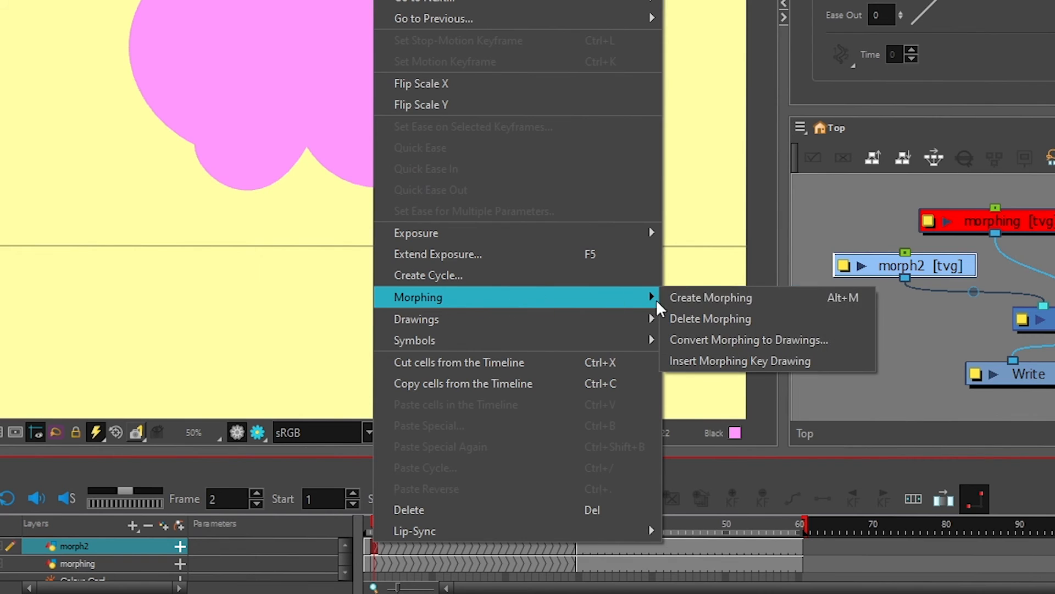
click(763, 340)
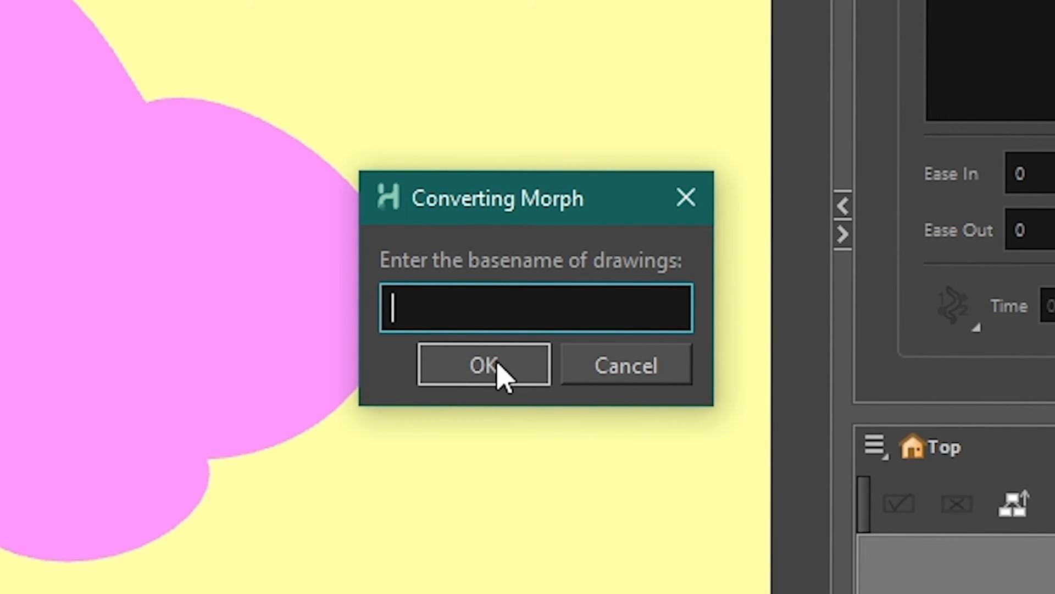
text(S_)
click(503, 375)
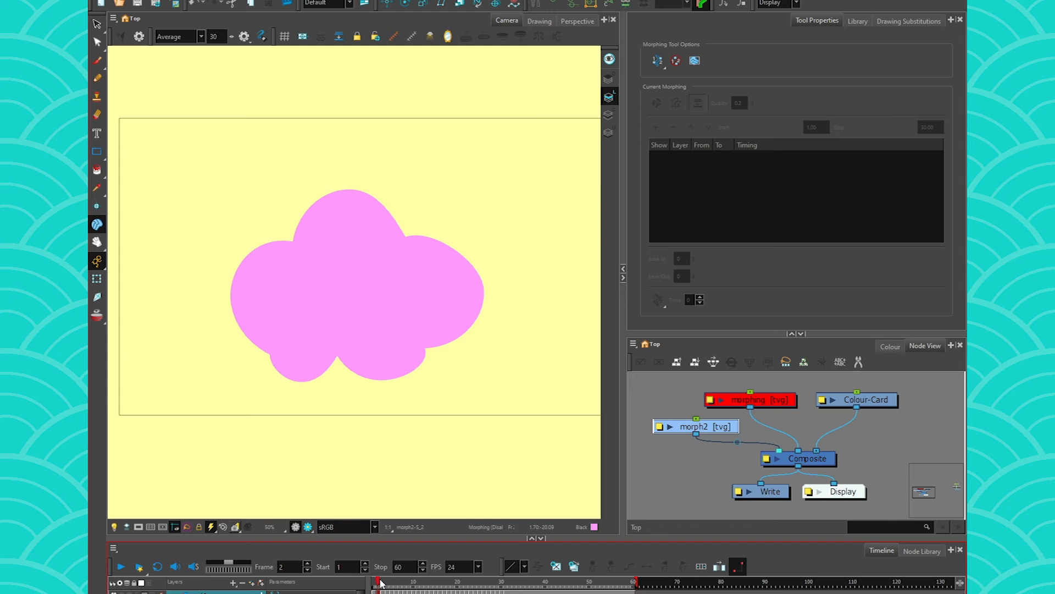
mouse_move(381, 583)
mouse_down()
mouse_move(404, 584)
mouse_move(325, 592)
mouse_up()
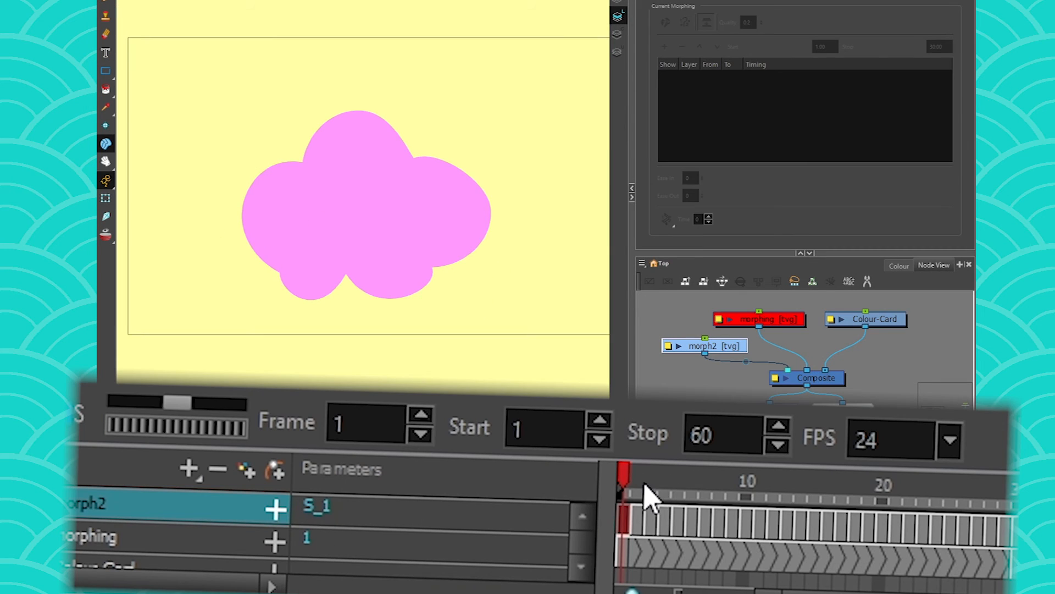
- Check frames 5 and 31, then browse morph2's substitution thumbnails 1, 2, S_1, S_2, S_3
drag(381, 583, 394, 583)
mouse_move(693, 491)
mouse_down()
mouse_move(1033, 487)
mouse_move(622, 491)
mouse_up()
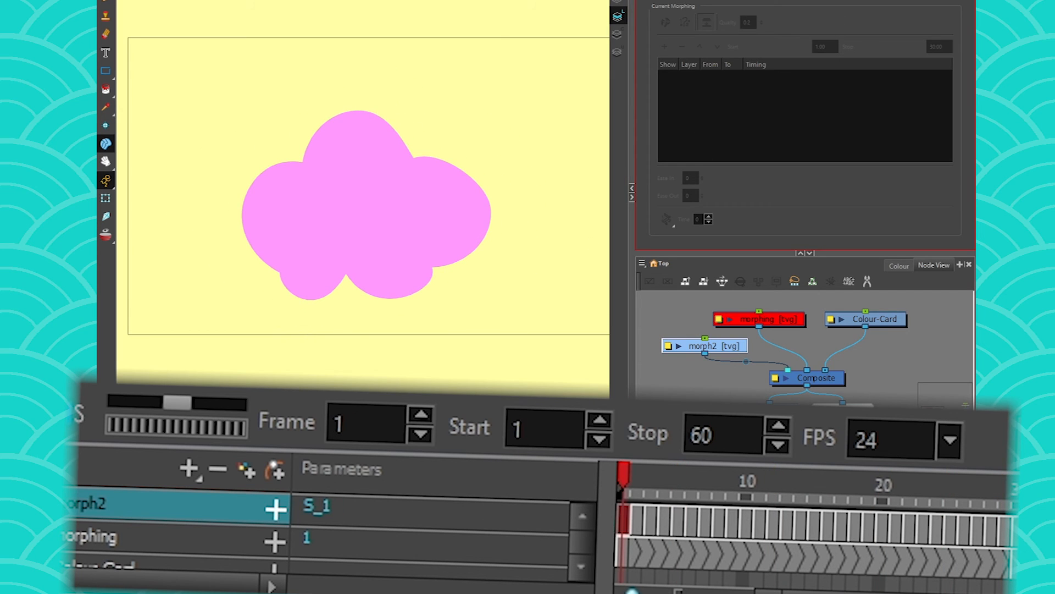
click(1011, 13)
scroll(913, 183, down, 8)
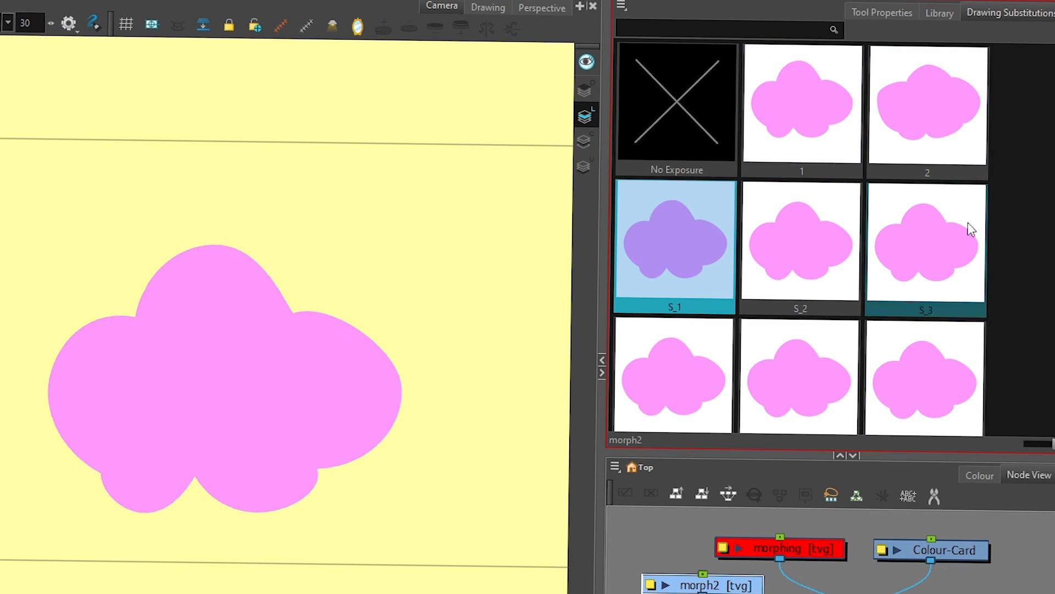
scroll(911, 177, up, 8)
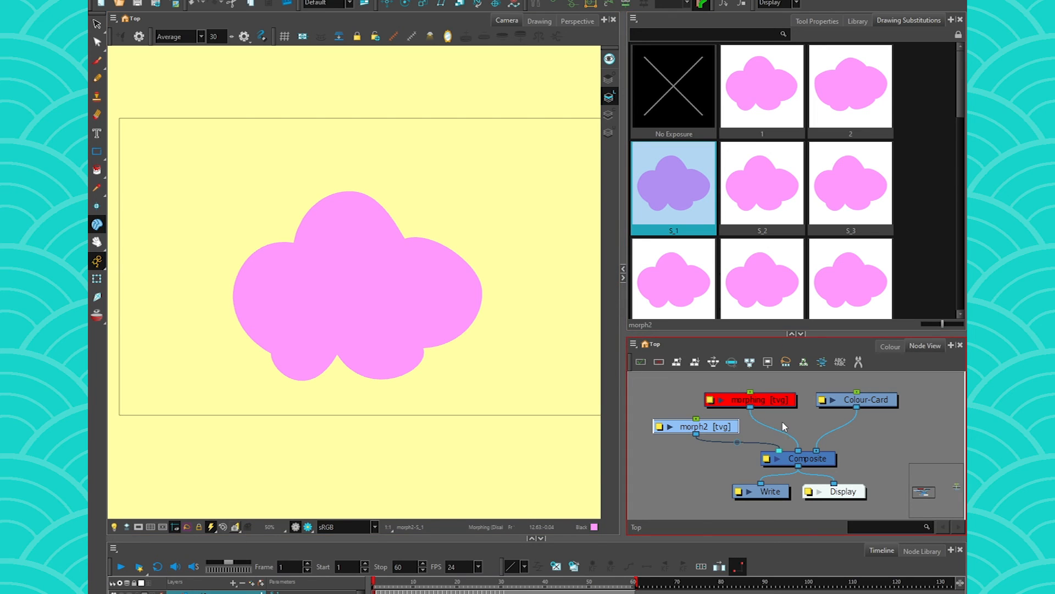
- Move the morphing and morph2 nodes aside and connect the deformer drawing to Composite
scroll(779, 419, down, 3)
drag(781, 410, 660, 401)
drag(756, 428, 679, 424)
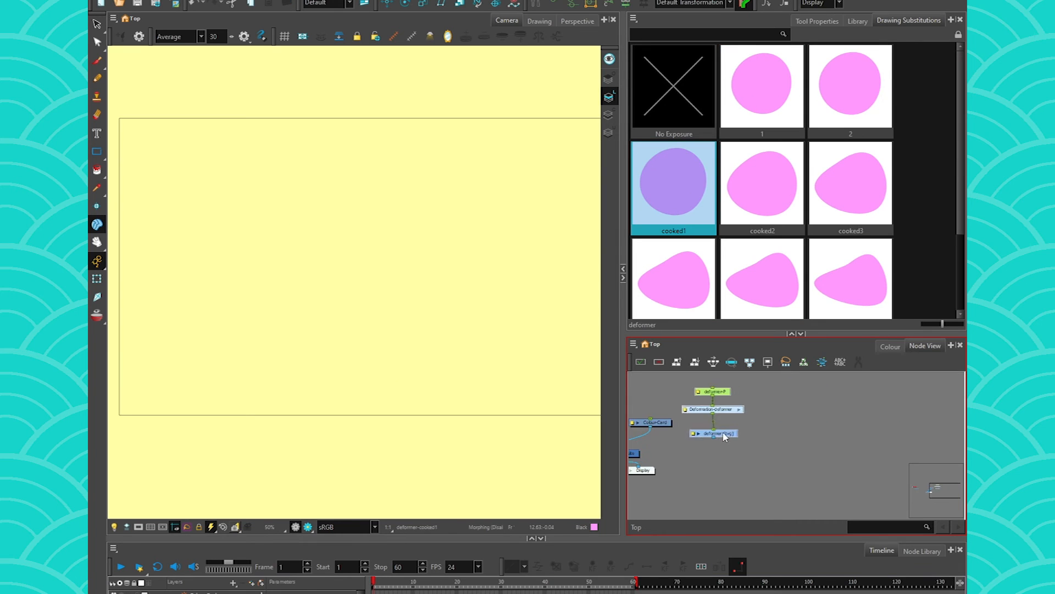
drag(726, 436, 898, 447)
drag(899, 447, 780, 463)
- Disable and re-enable the deformer nodes, then step through the cooked drawings to cooked8
scroll(725, 466, up, 3)
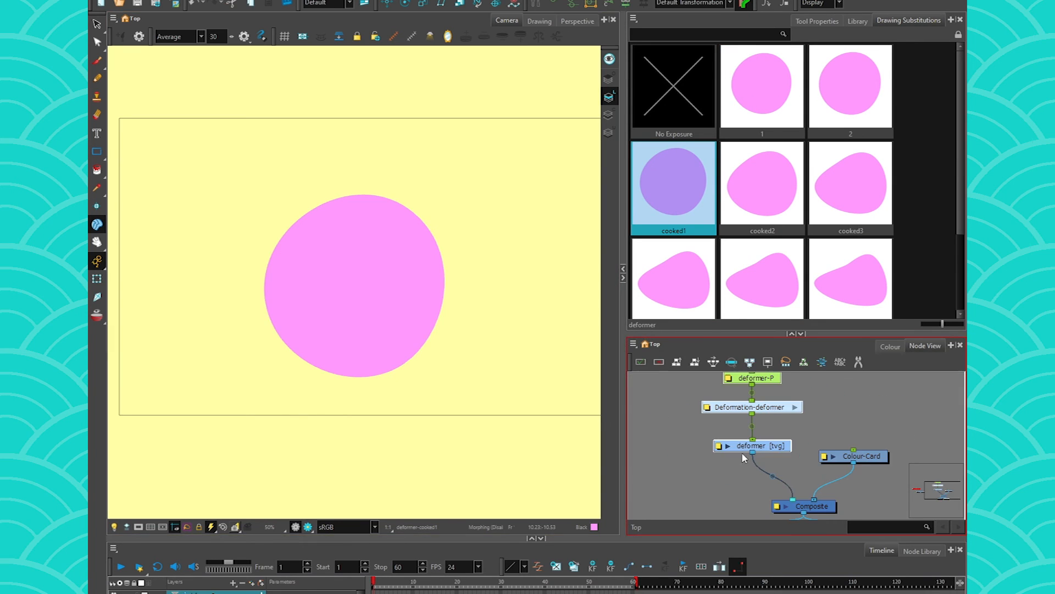
drag(726, 442, 729, 458)
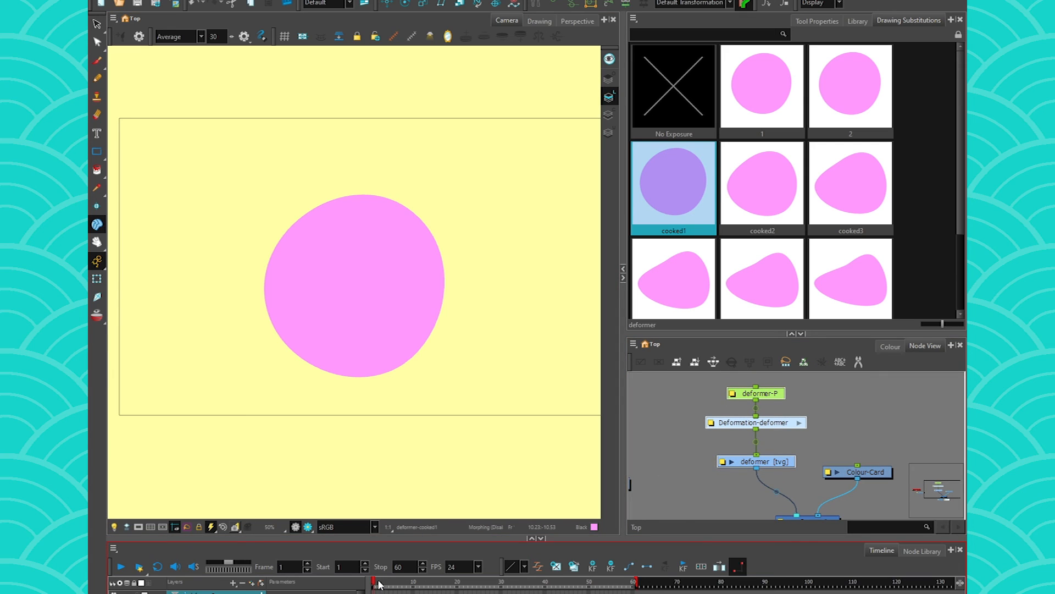
key(d)
key(a)
drag(374, 584, 404, 587)
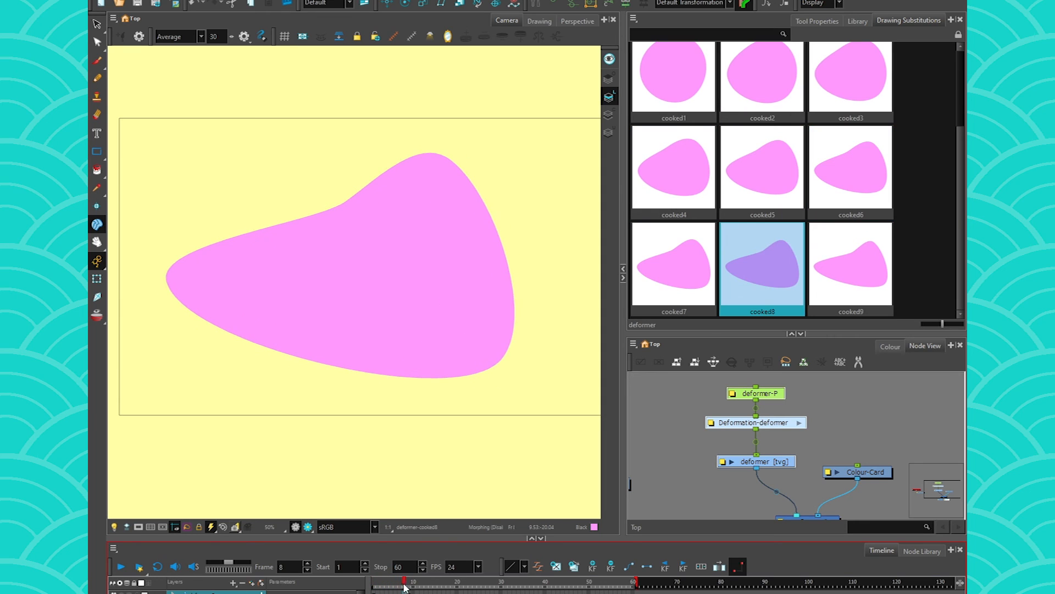